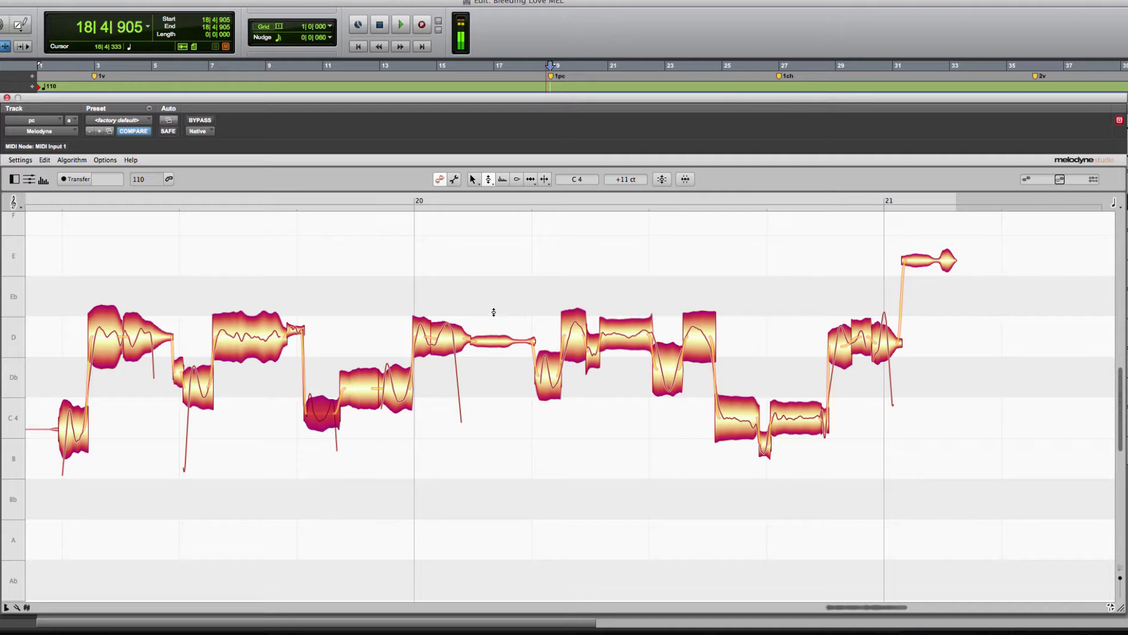
Step: Audition the phrase and select the long D note in bar 19 with the Pitch Modulation Tool
{"action": "key", "text": "space"}
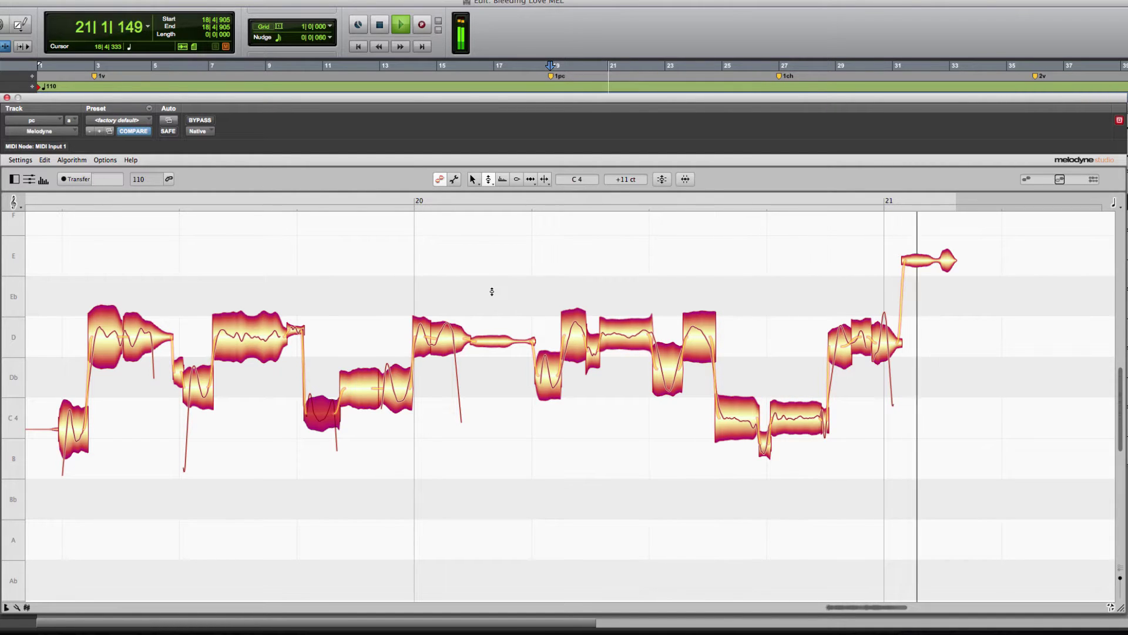
{"action": "key", "text": "space"}
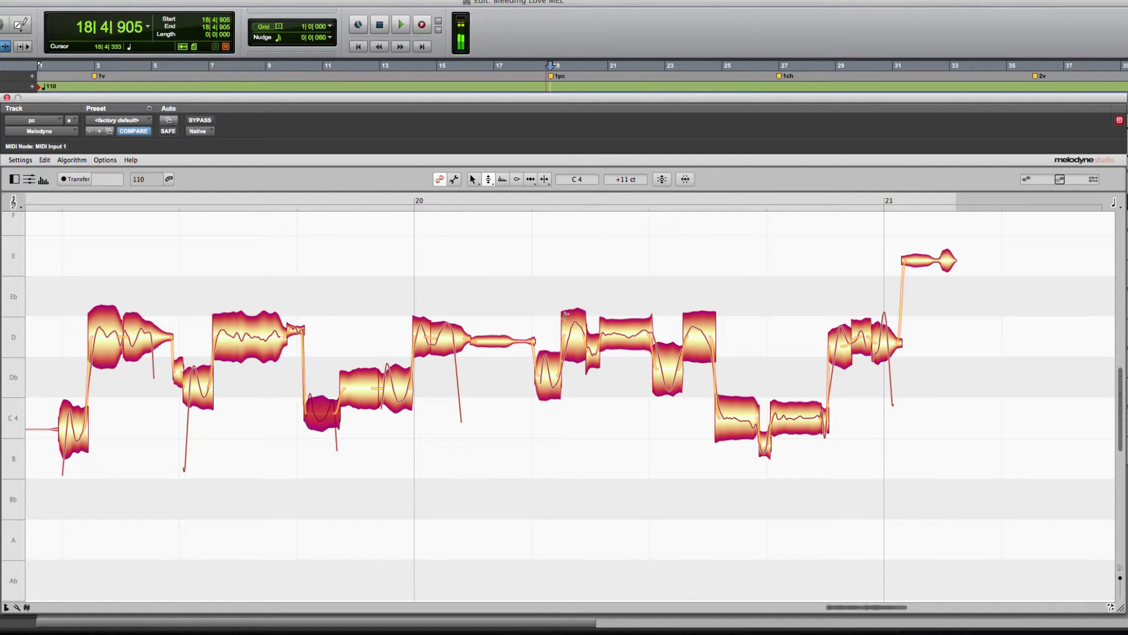
{"action": "right_click", "coordinate": [554, 253]}
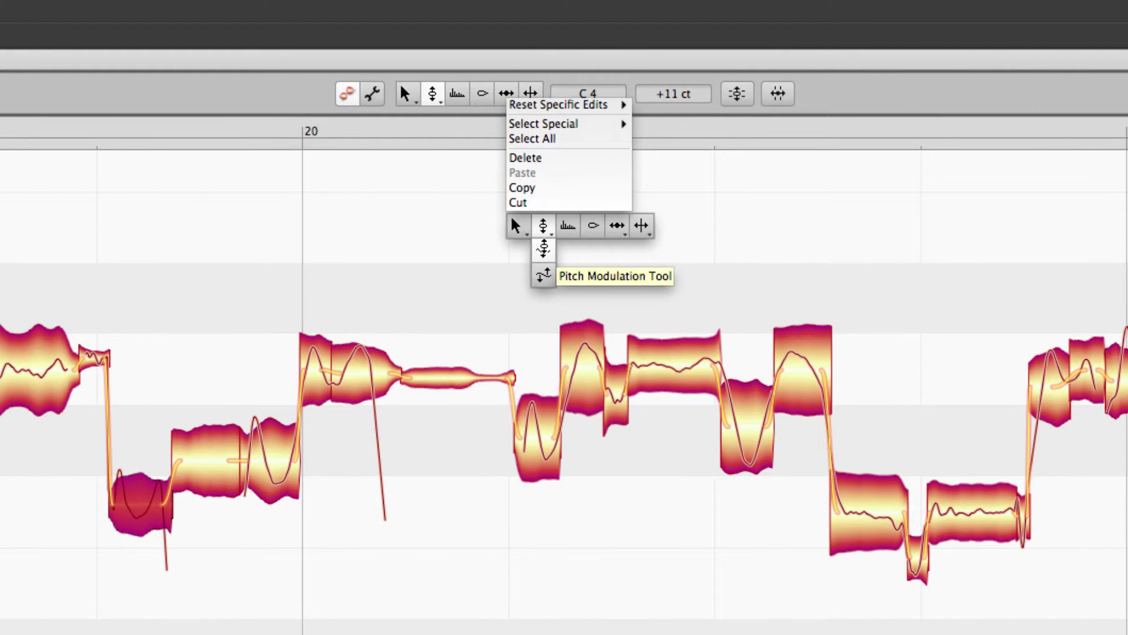
{"action": "left_click", "coordinate": [542, 275]}
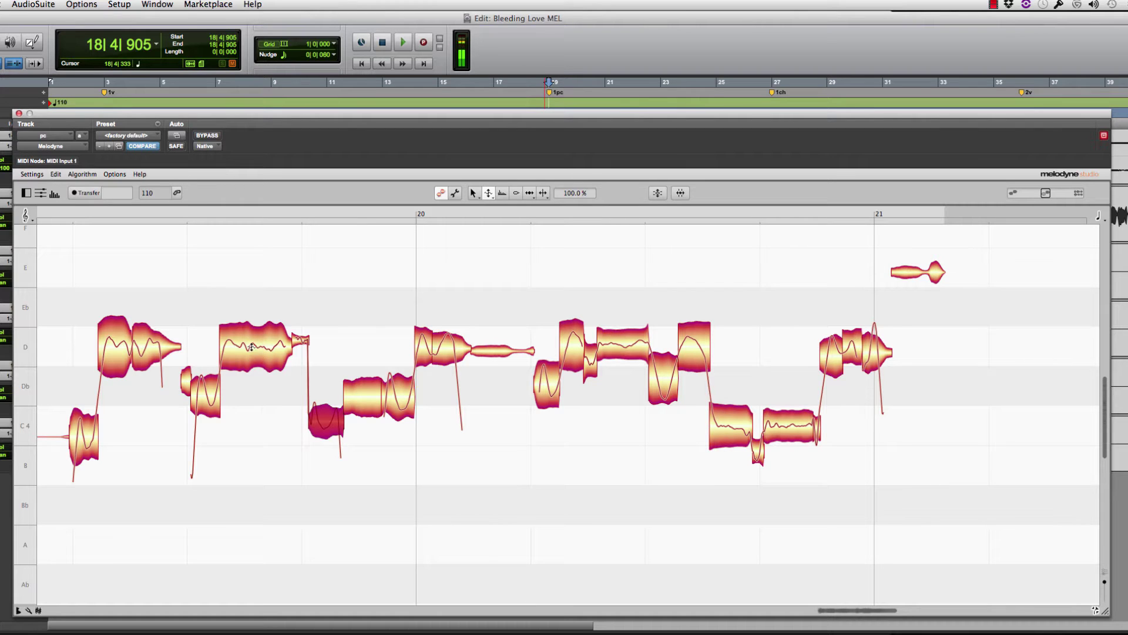
{"action": "left_click", "coordinate": [253, 348]}
{"action": "key", "text": "space"}
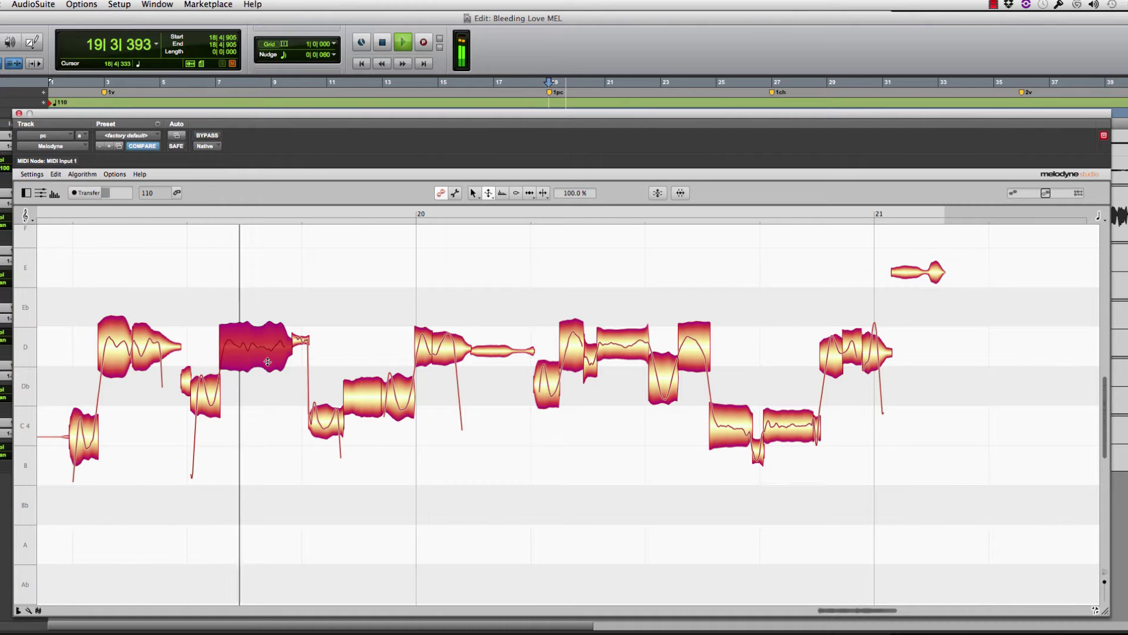
{"action": "key", "text": "space"}
Step: Test an exaggerated 446 % modulation on the D note, listen, then undo it
{"action": "left_click_drag", "start_coordinate": [263, 359], "coordinate": [267, 230]}
{"action": "key", "text": "space"}
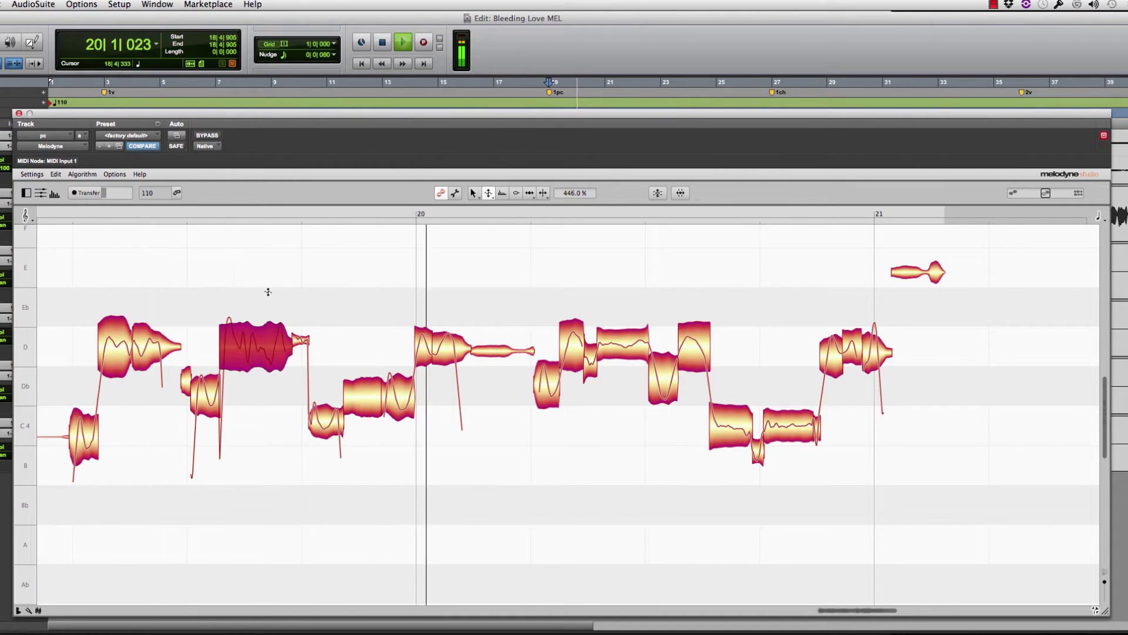
{"action": "key", "text": "space"}
{"action": "key", "text": "super+z"}
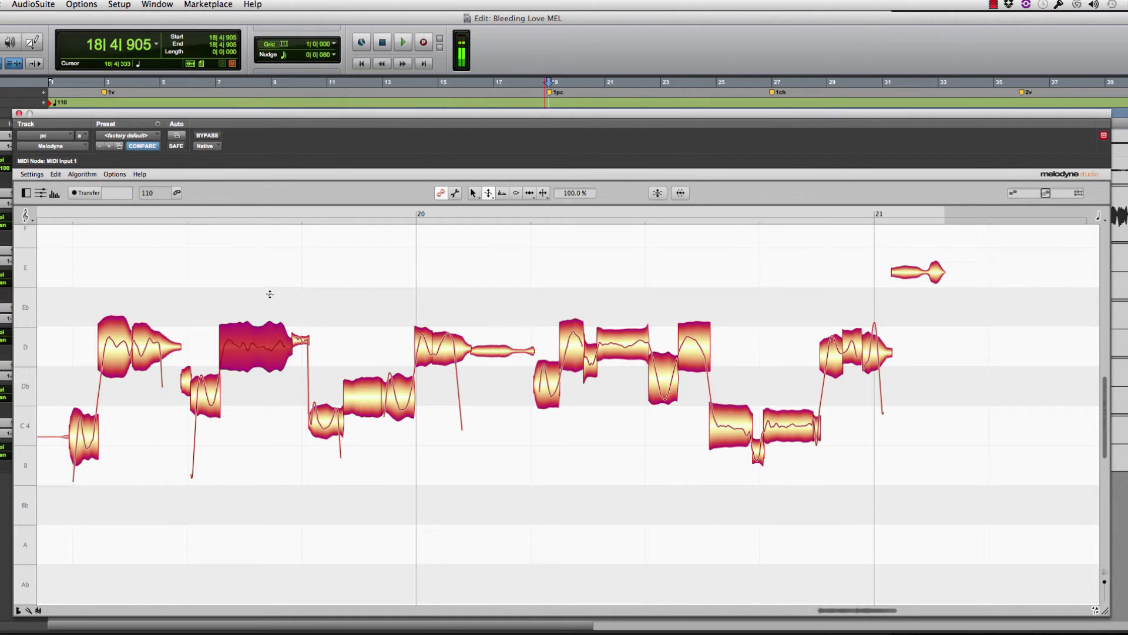
Step: Lower the bar-19 D note's pitch modulation to 51 %, then select the first D note
{"action": "right_click", "coordinate": [278, 351]}
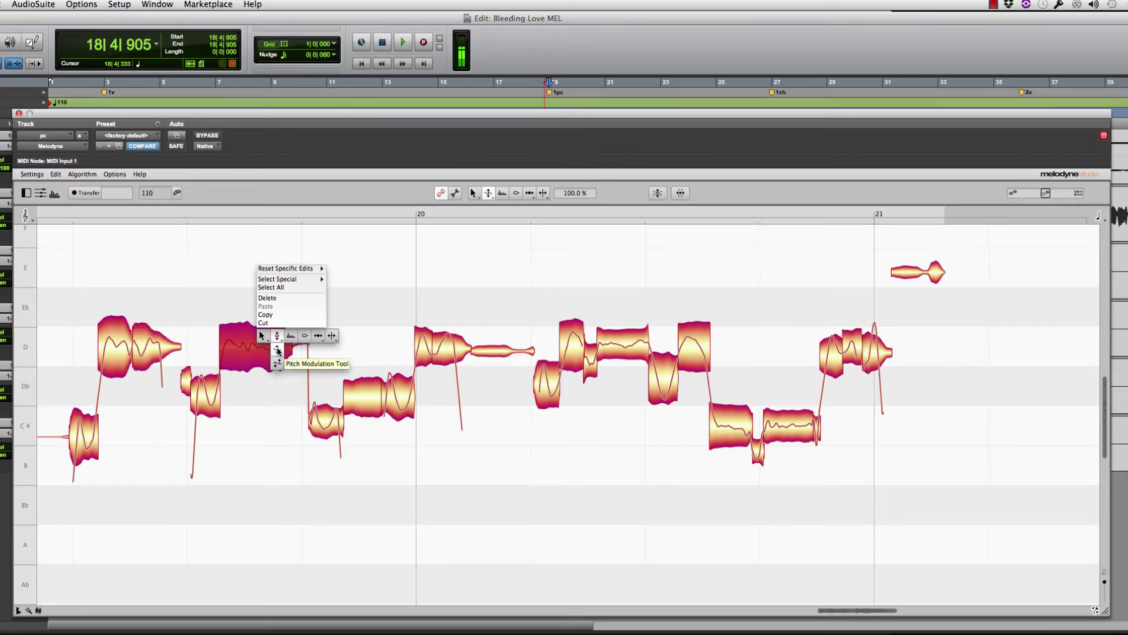
{"action": "left_click", "coordinate": [277, 351]}
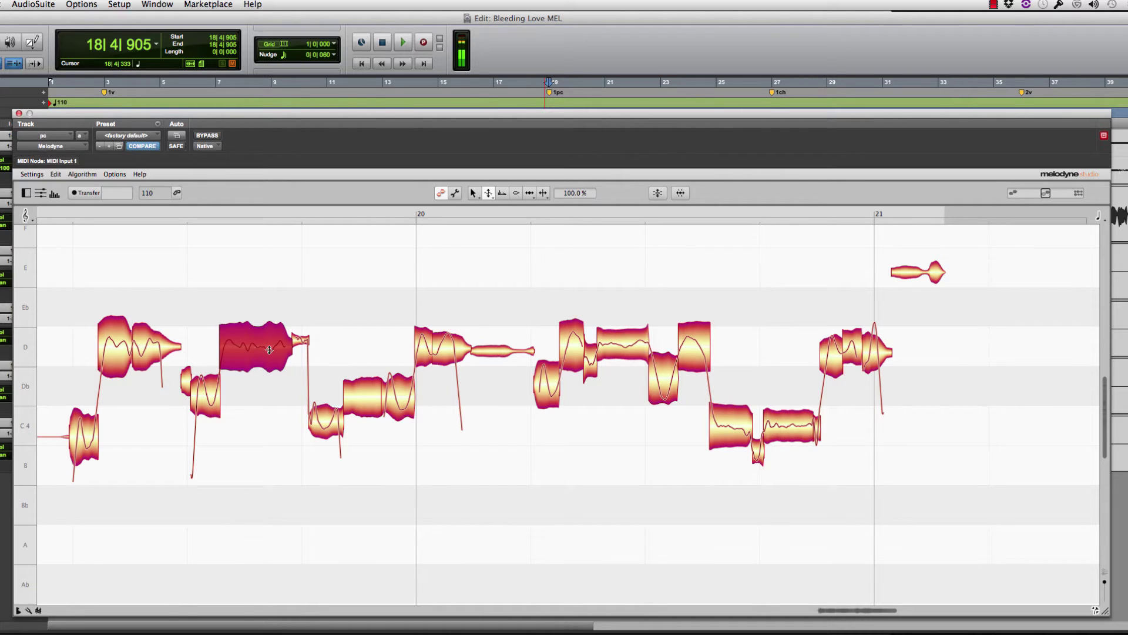
{"action": "left_click_drag", "start_coordinate": [271, 360], "coordinate": [270, 391]}
{"action": "left_click_drag", "start_coordinate": [76, 307], "coordinate": [191, 351]}
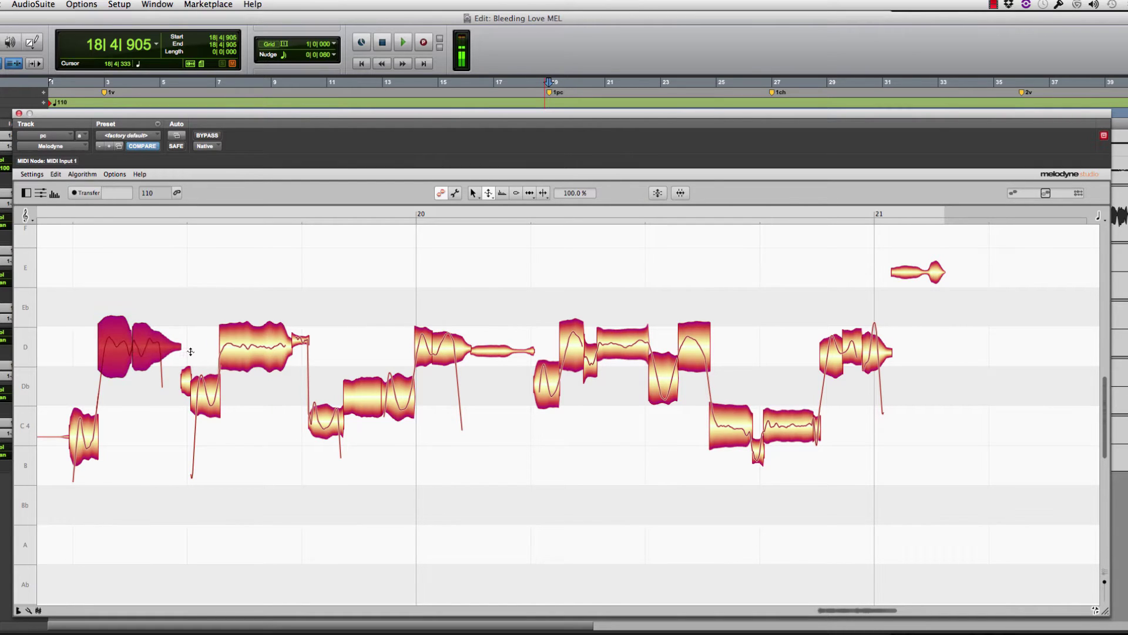
Step: Select the first D note with the Pitch tool and audition the phrase
{"action": "left_click", "coordinate": [154, 381]}
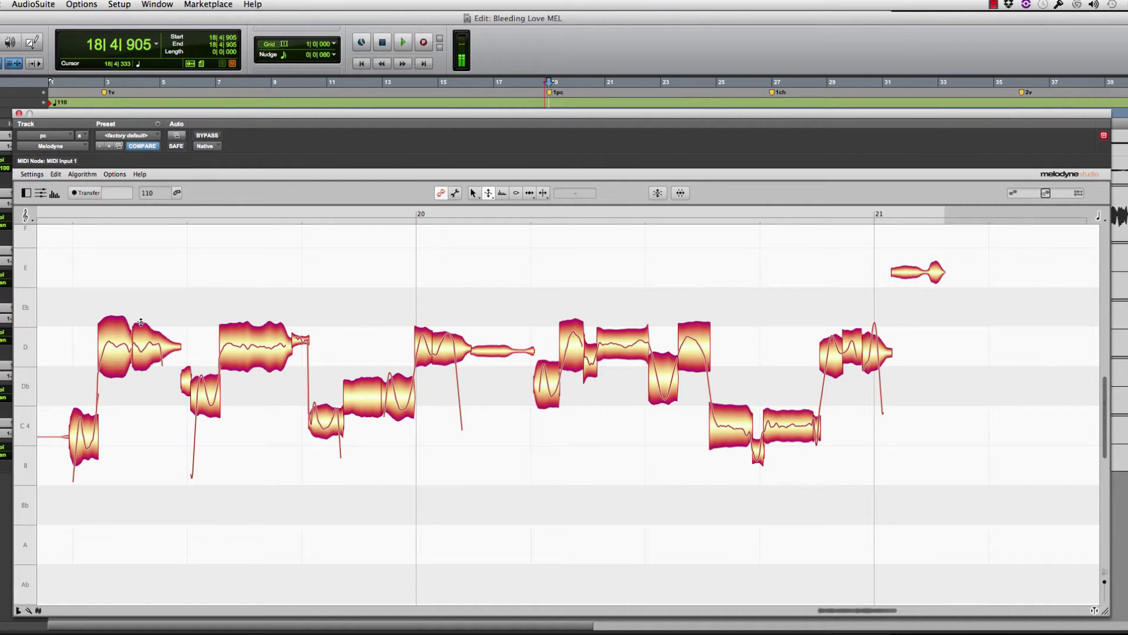
{"action": "right_click", "coordinate": [120, 236]}
{"action": "left_click", "coordinate": [149, 310]}
{"action": "left_click", "coordinate": [129, 346]}
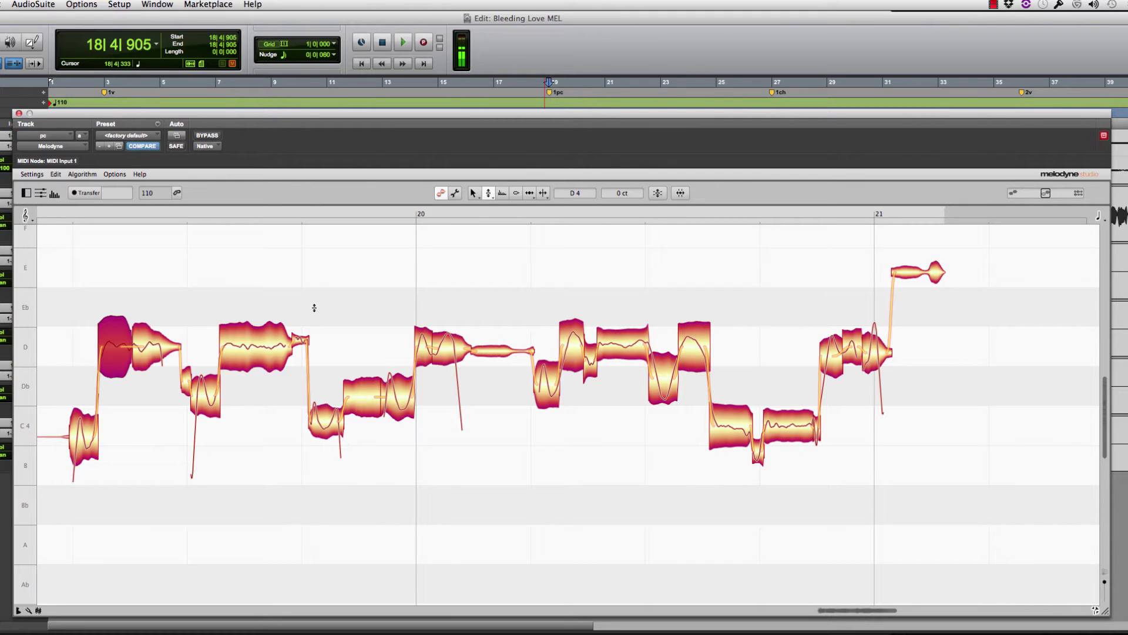
{"action": "key", "text": "space"}
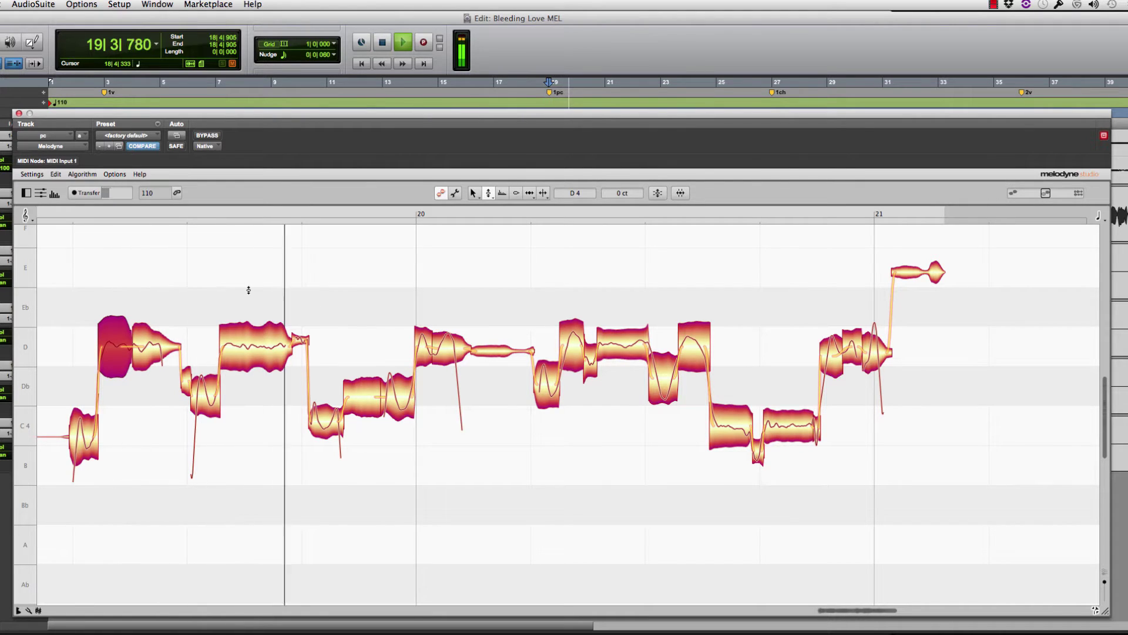
{"action": "key", "text": "space"}
Step: Reduce the bar-20 D notes' modulation to 41 % and 67 %, soften the two C4 notes, and play
{"action": "left_click", "coordinate": [448, 350]}
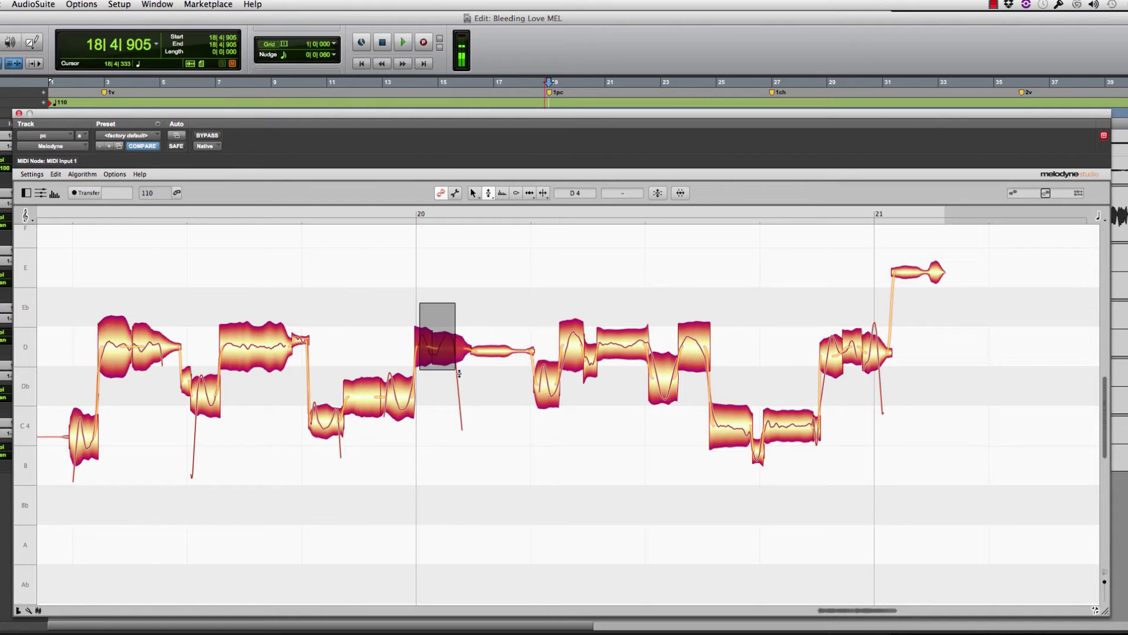
{"action": "right_click", "coordinate": [448, 349]}
{"action": "left_click", "coordinate": [446, 351]}
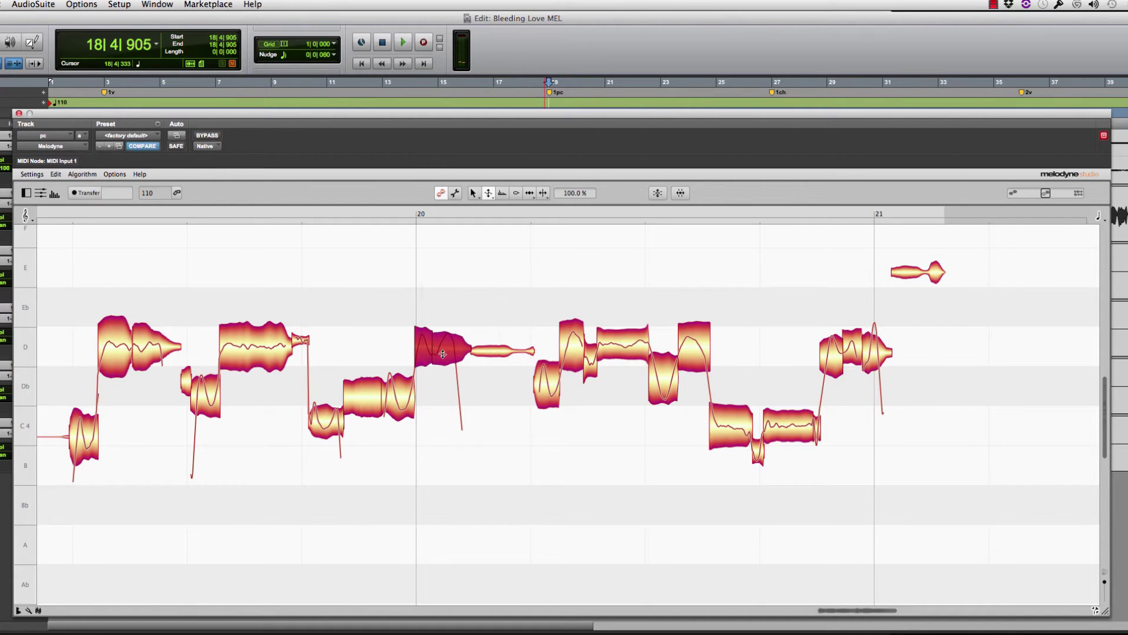
{"action": "mouse_move", "coordinate": [446, 353]}
{"action": "left_mouse_down"}
{"action": "mouse_move", "coordinate": [446, 387]}
{"action": "mouse_move", "coordinate": [447, 374]}
{"action": "left_mouse_up"}
{"action": "left_click_drag", "start_coordinate": [619, 338], "coordinate": [632, 364]}
{"action": "left_click_drag", "start_coordinate": [732, 401], "coordinate": [790, 438]}
{"action": "left_click", "coordinate": [789, 451]}
{"action": "key", "text": "space"}
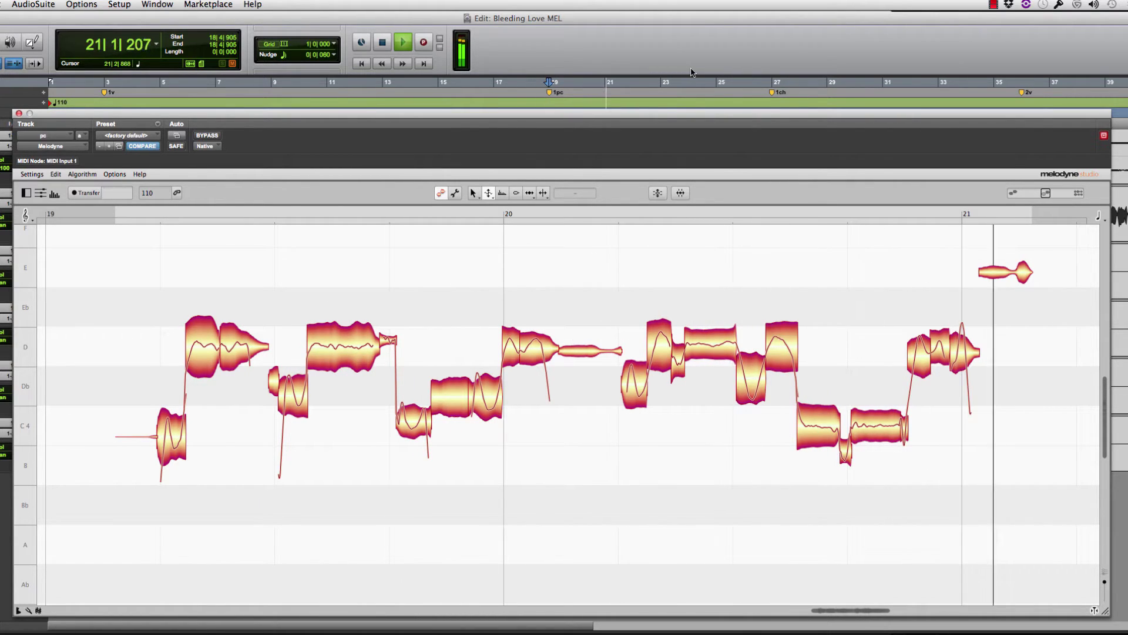
{"action": "key", "text": "space"}
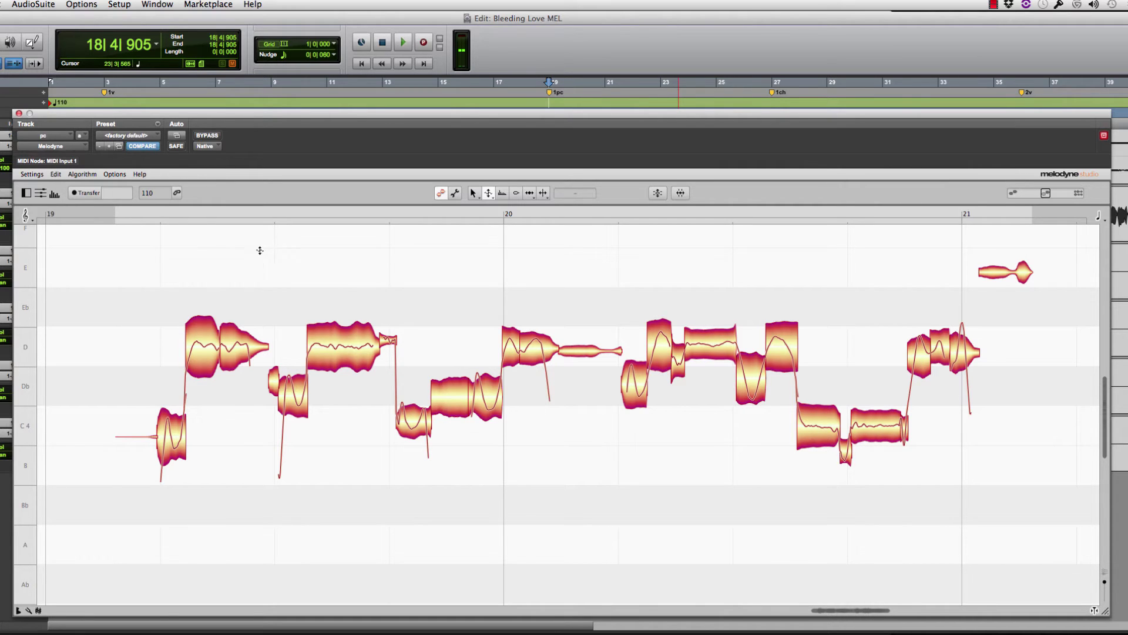
Step: Select all notes with Cmd+A, apply Reset Pitch Modulation to them, then deselect
{"action": "right_click", "coordinate": [383, 251]}
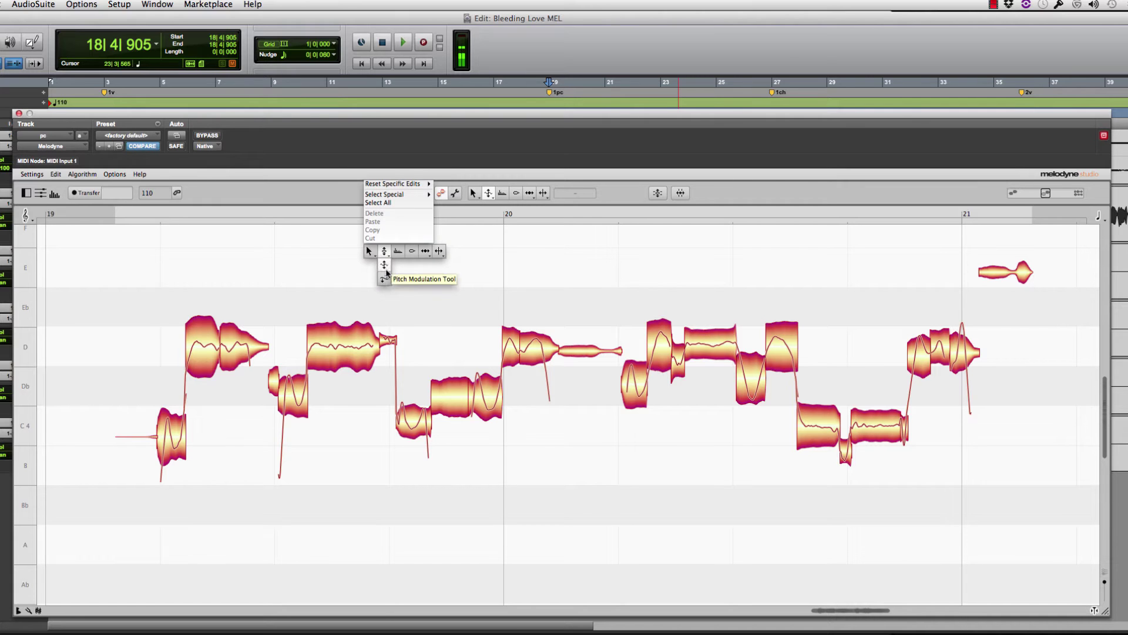
{"action": "left_click", "coordinate": [321, 272]}
{"action": "key", "text": "super+a"}
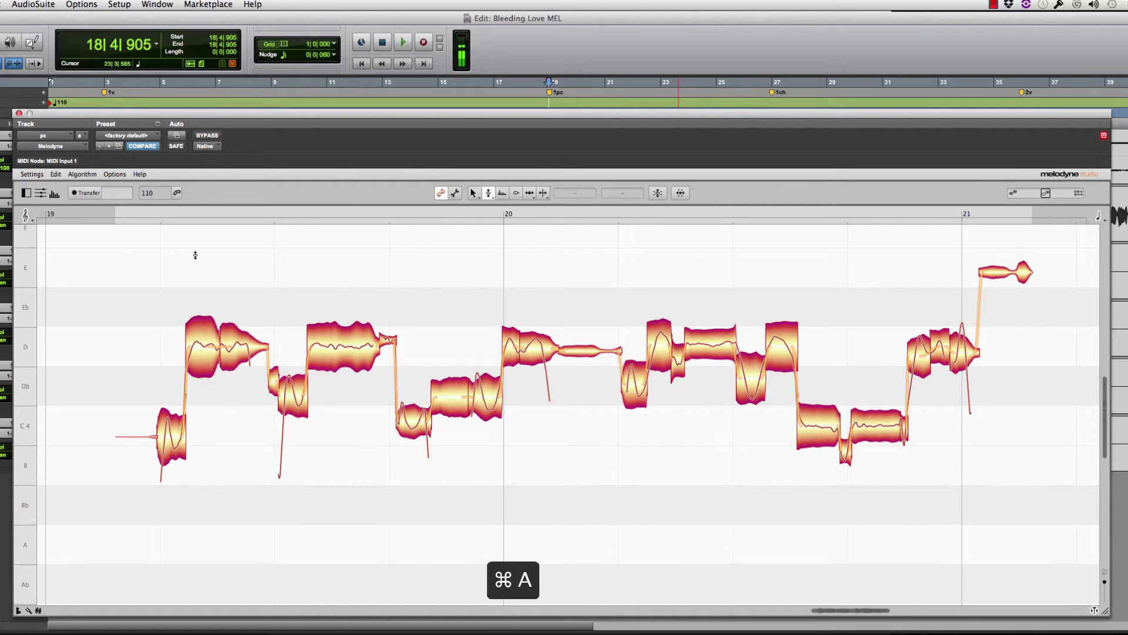
{"action": "right_click", "coordinate": [312, 267]}
{"action": "mouse_move", "coordinate": [346, 270]}
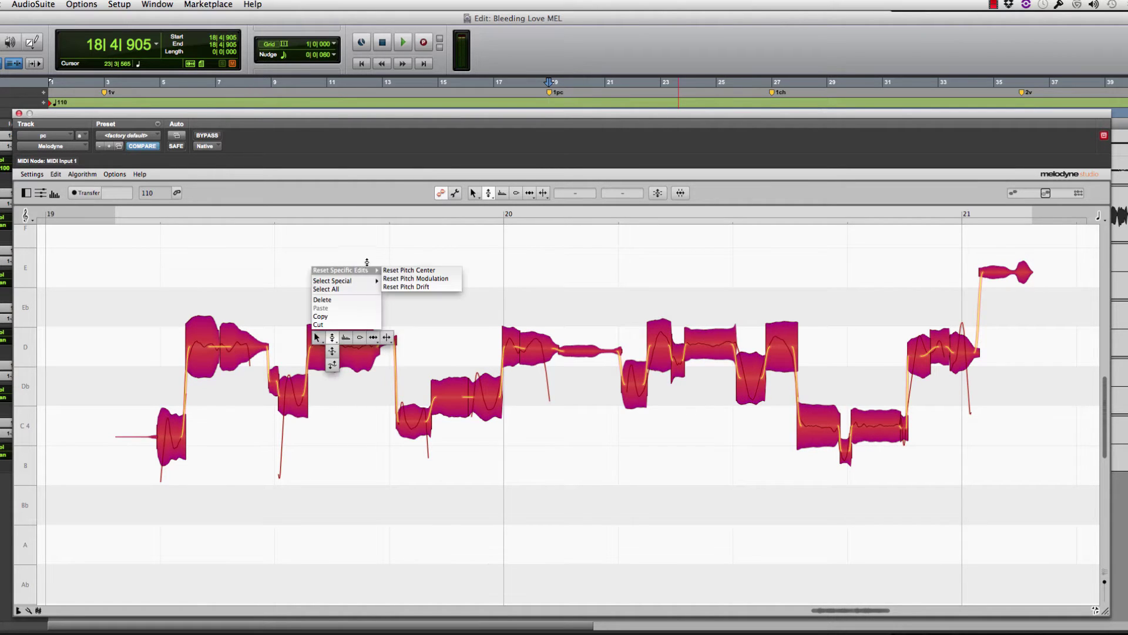
{"action": "left_click", "coordinate": [454, 278]}
{"action": "left_click", "coordinate": [292, 254]}
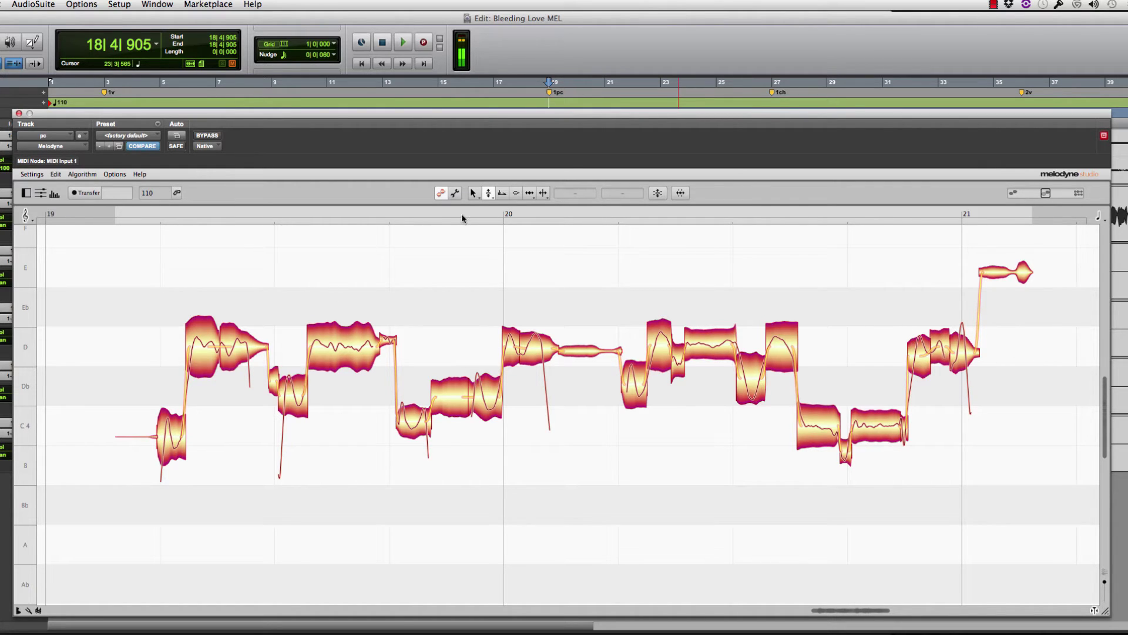
Step: Audition the phrase and select the long D note in bar 19 with the Pitch Drift tool
{"action": "key", "text": "space"}
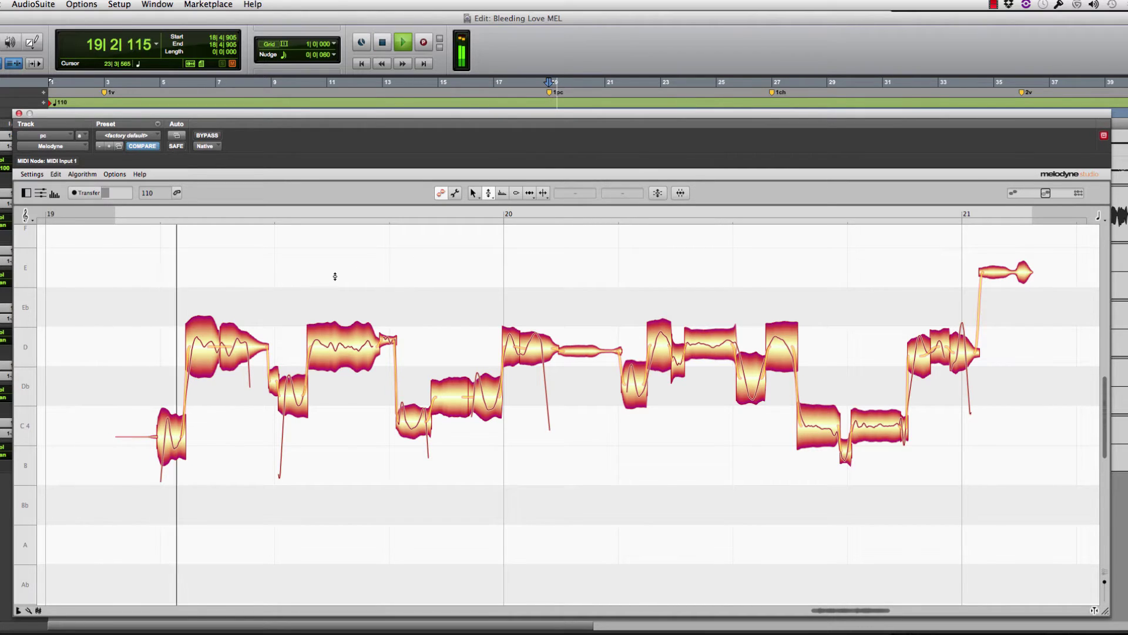
{"action": "key", "text": "space"}
{"action": "right_click", "coordinate": [333, 265]}
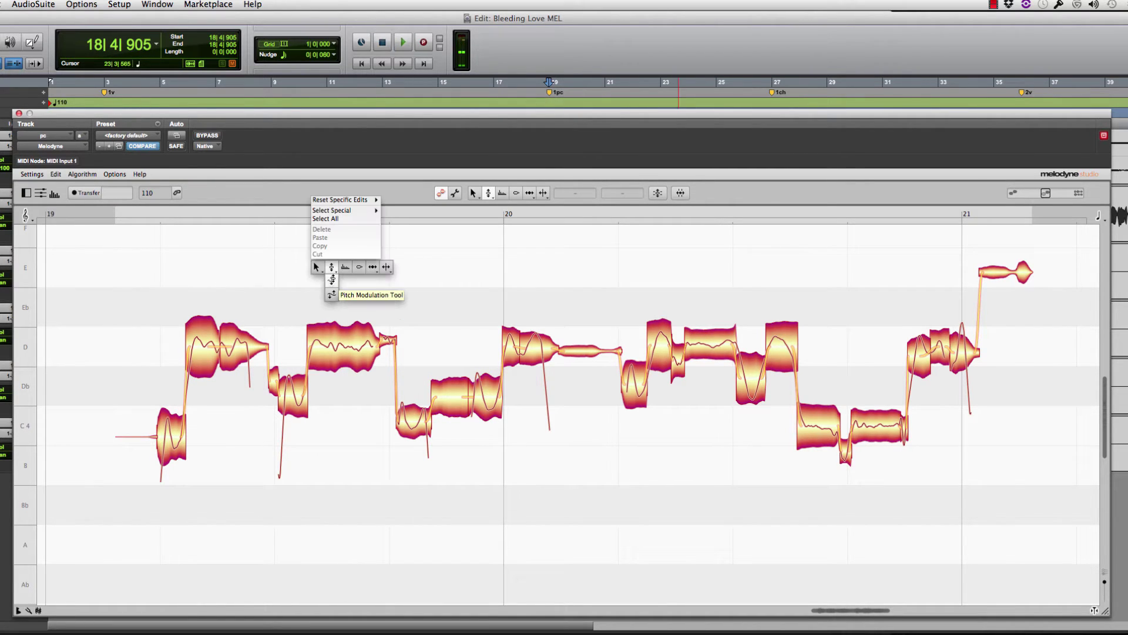
{"action": "left_click", "coordinate": [333, 294]}
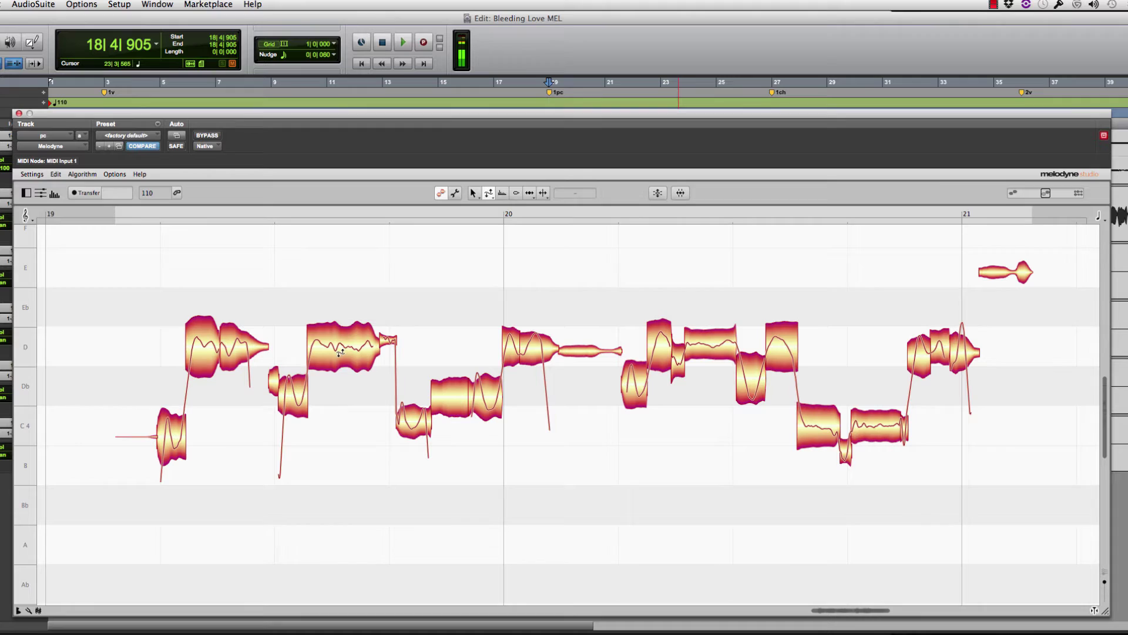
{"action": "left_click", "coordinate": [352, 338]}
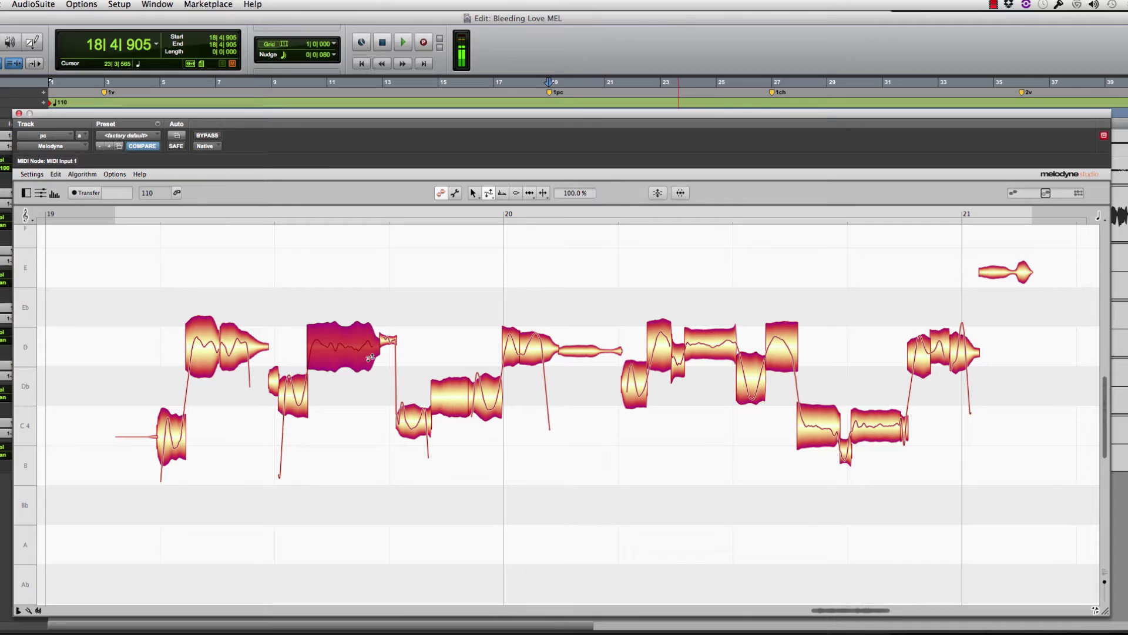
Step: Invert the bar-19 D note's modulation to about -380 %, then nudge its pitch down and back to D
{"action": "right_click", "coordinate": [366, 354]}
{"action": "left_click", "coordinate": [366, 355]}
{"action": "left_click_drag", "start_coordinate": [368, 353], "coordinate": [371, 428]}
{"action": "right_click", "coordinate": [313, 388]}
{"action": "left_click", "coordinate": [323, 397]}
{"action": "left_click_drag", "start_coordinate": [207, 345], "coordinate": [225, 541]}
Step: With the Pitch Modulation Tool, select a C4 note past bar 20, then the long D in bar 20
{"action": "right_click", "coordinate": [200, 352]}
{"action": "left_click", "coordinate": [195, 360]}
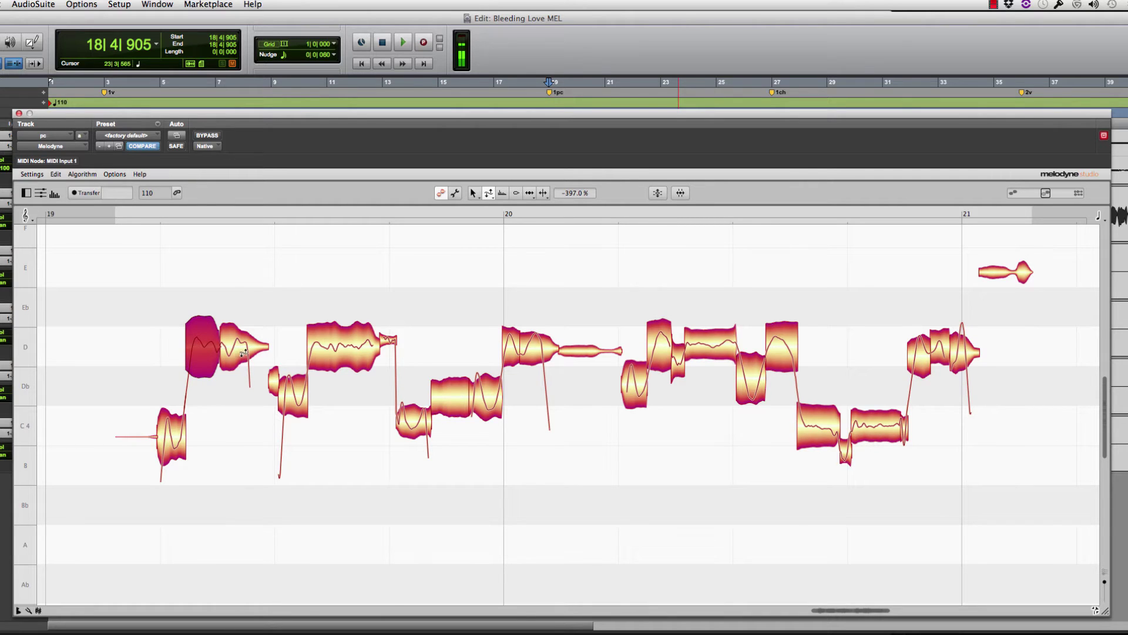
{"action": "left_click", "coordinate": [812, 418]}
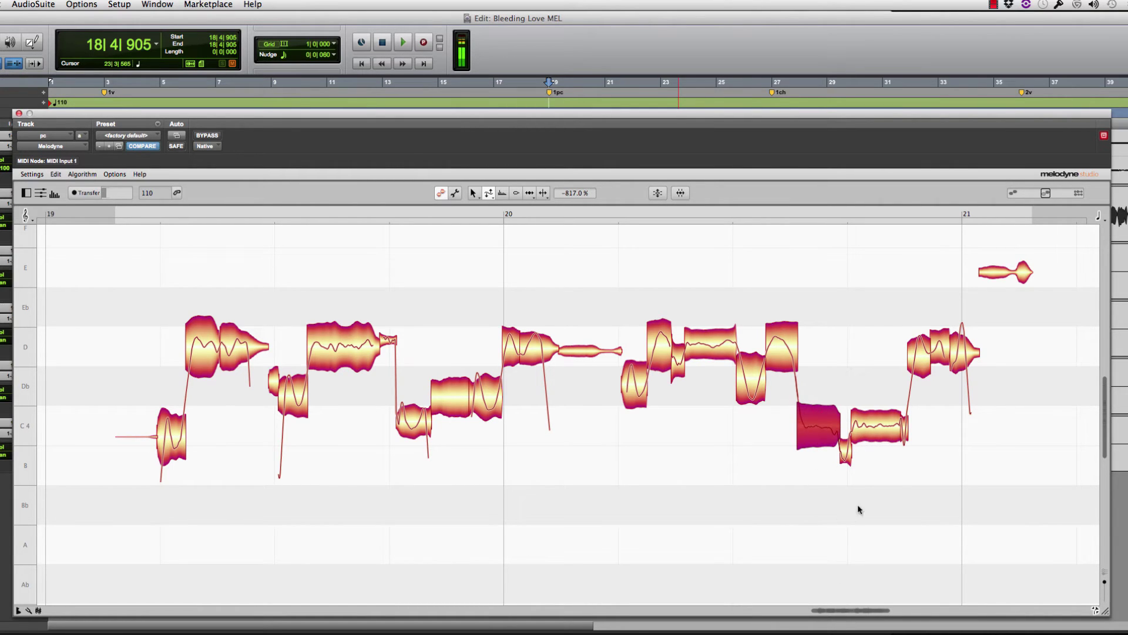
{"action": "key", "text": "Right"}
{"action": "left_click", "coordinate": [709, 342]}
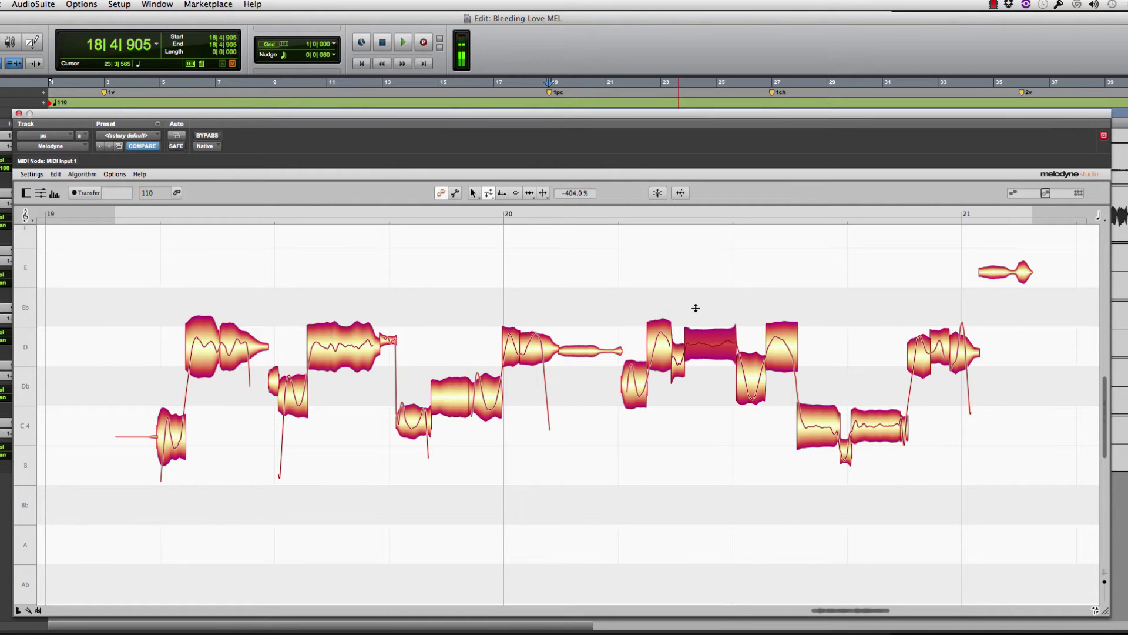
Step: Undo the last pitch edits on the bar 19–21 notes and play the phrase back
{"action": "left_click_drag", "start_coordinate": [189, 282], "coordinate": [978, 504]}
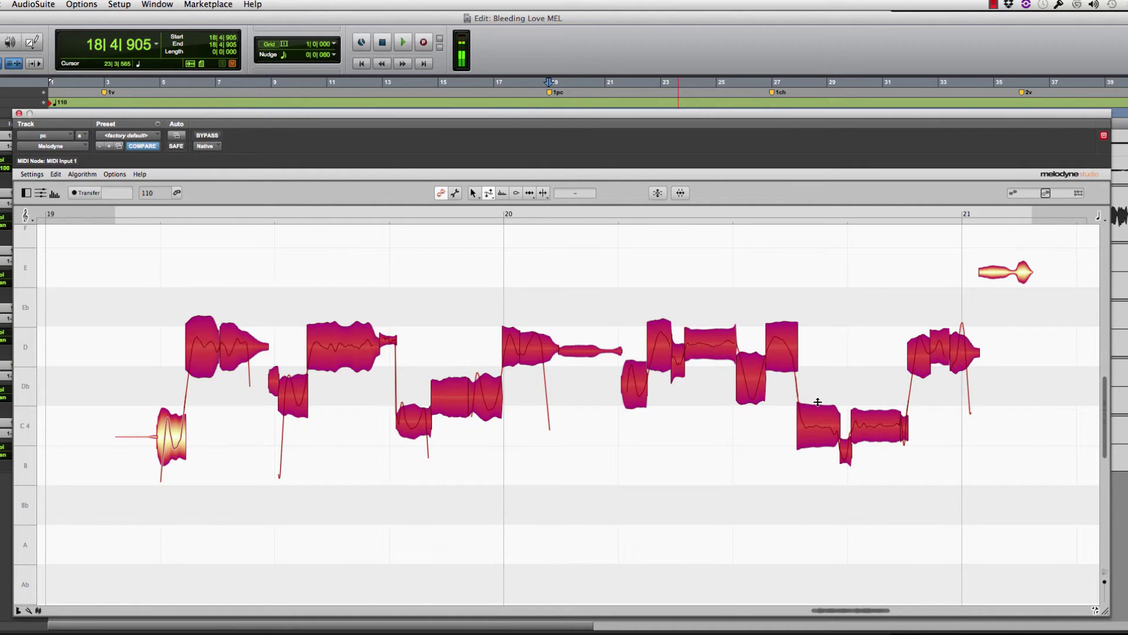
{"action": "right_click", "coordinate": [742, 333]}
{"action": "right_click", "coordinate": [711, 342]}
{"action": "key", "text": "Escape"}
{"action": "key", "text": "super+z"}
{"action": "left_click", "coordinate": [770, 293]}
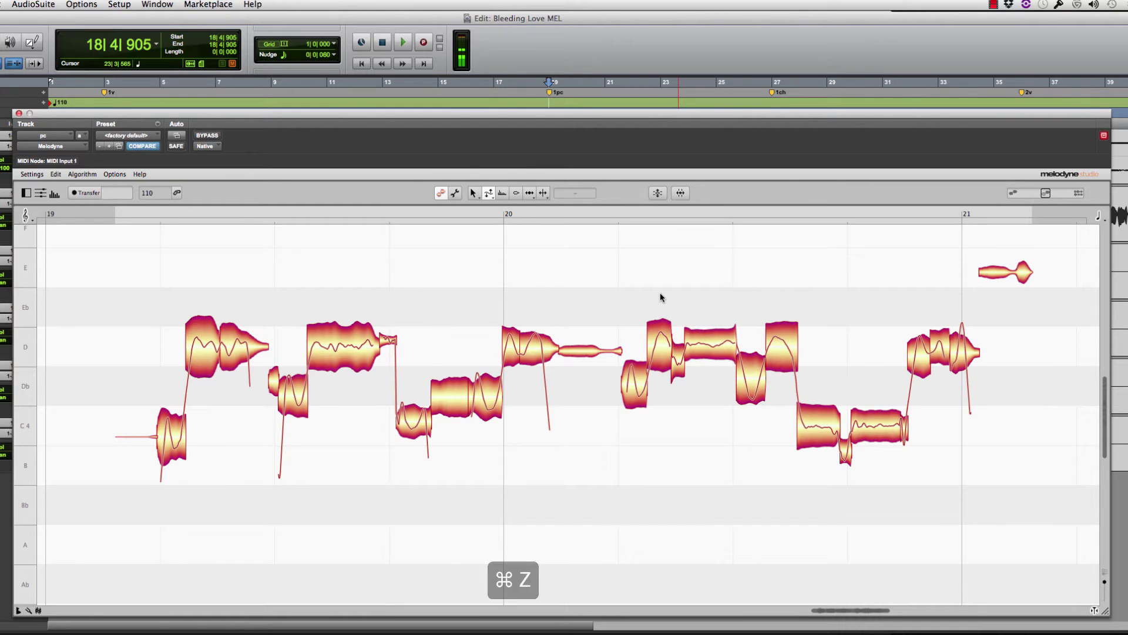
{"action": "key", "text": "space"}
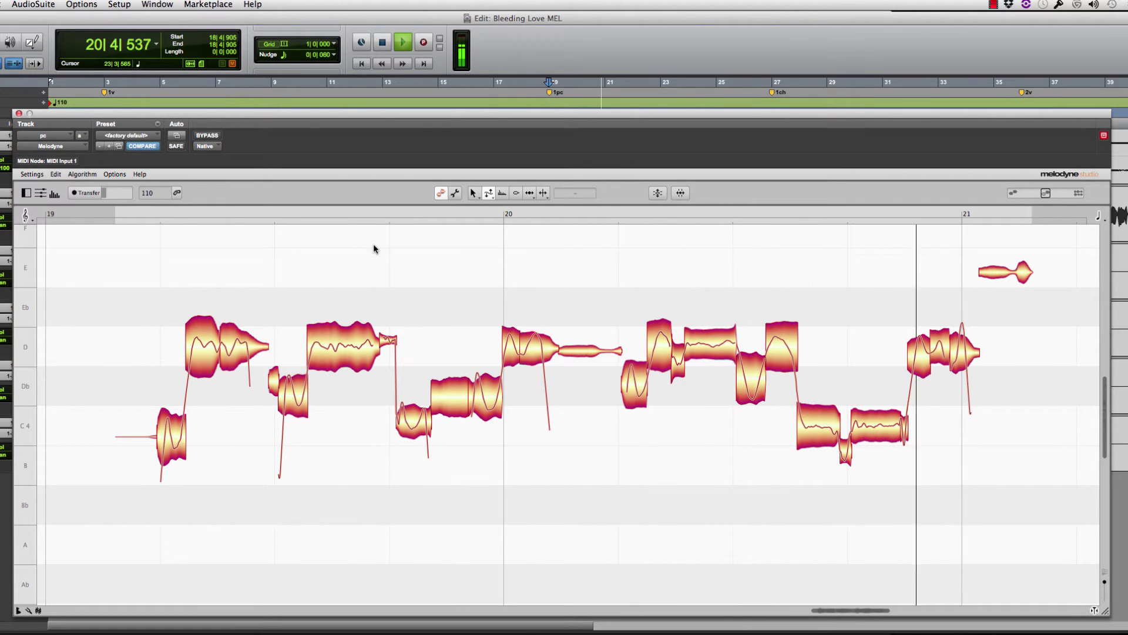
{"action": "key", "text": "space"}
Step: Select the Pitch Modulation Tool and undo the modulation change on the bar-19 D note
{"action": "right_click", "coordinate": [516, 296]}
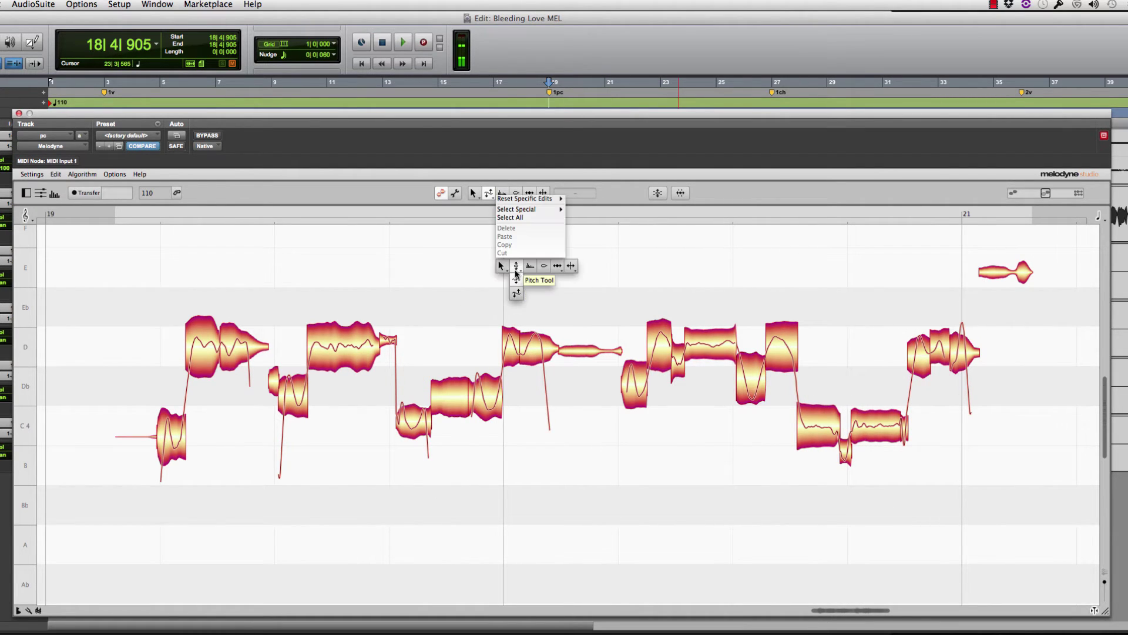
{"action": "left_click", "coordinate": [518, 268]}
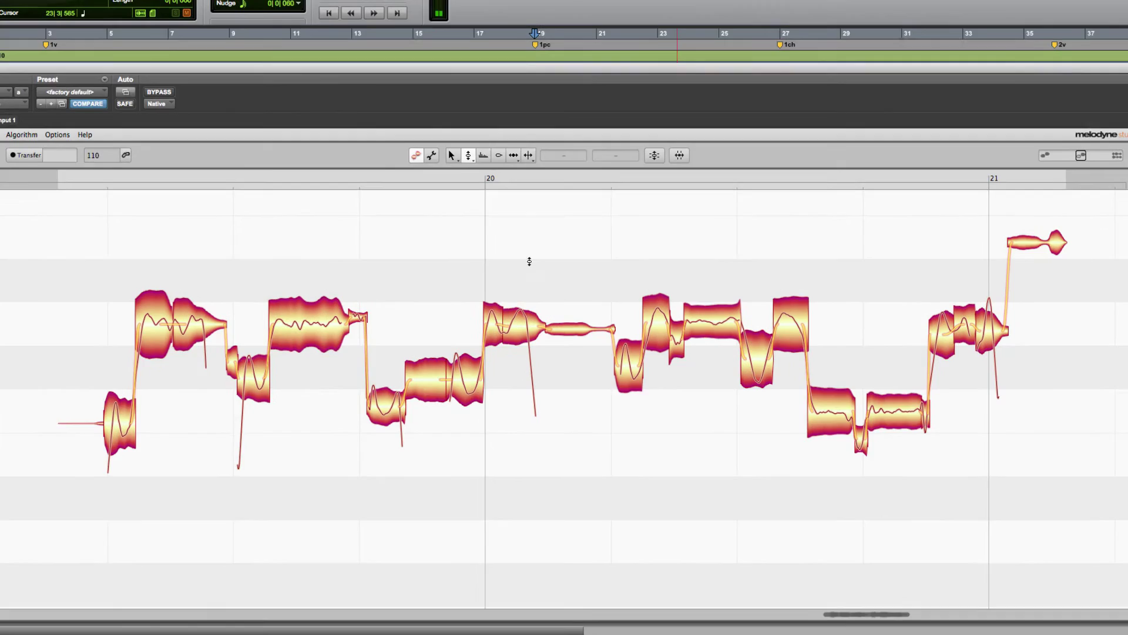
{"action": "right_click", "coordinate": [115, 268]}
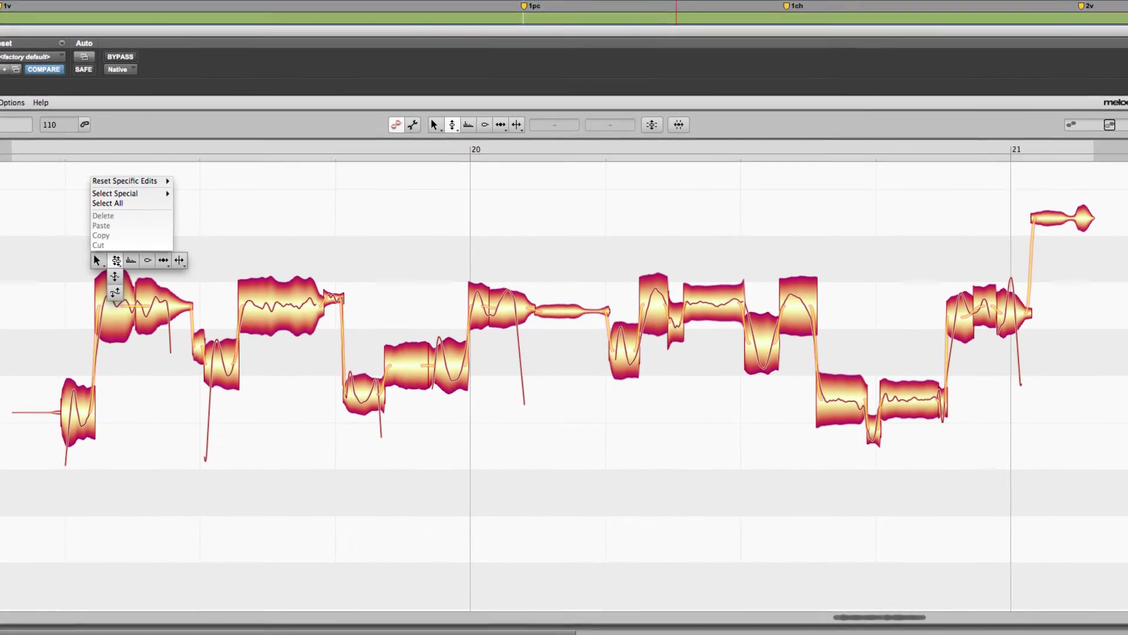
{"action": "left_click", "coordinate": [114, 268]}
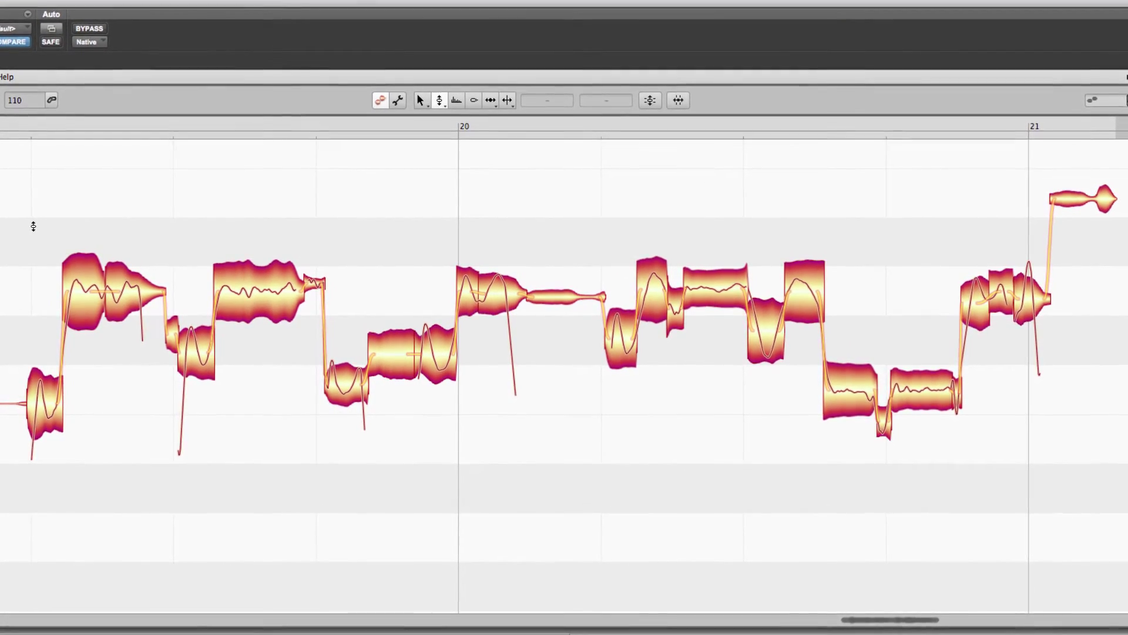
{"action": "left_click", "coordinate": [79, 279]}
{"action": "right_click", "coordinate": [130, 316]}
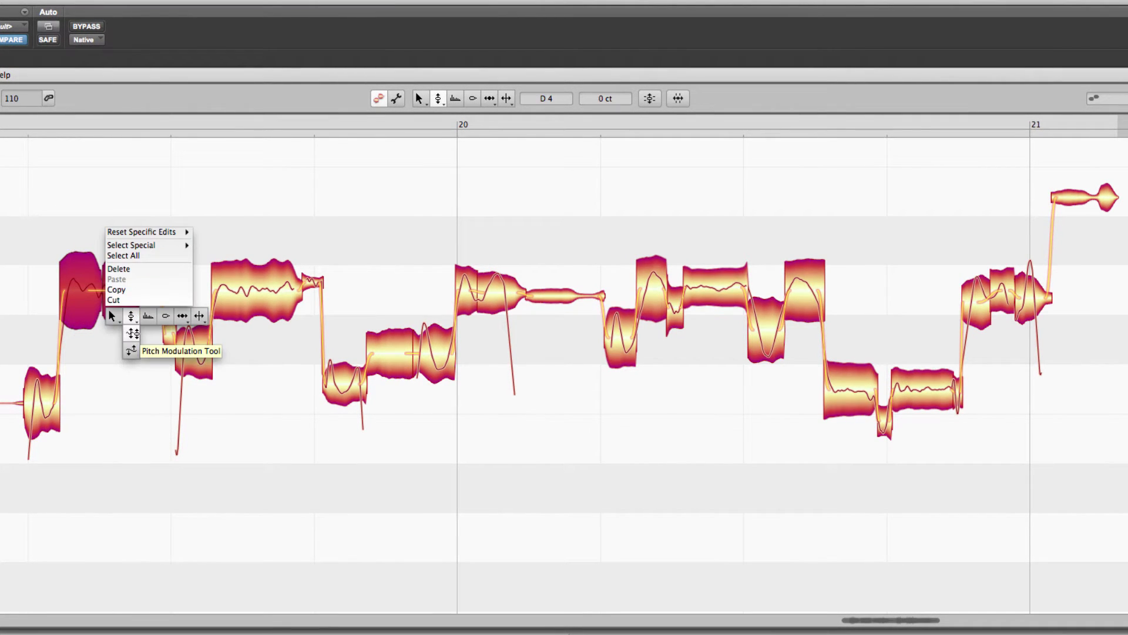
{"action": "left_click", "coordinate": [130, 351]}
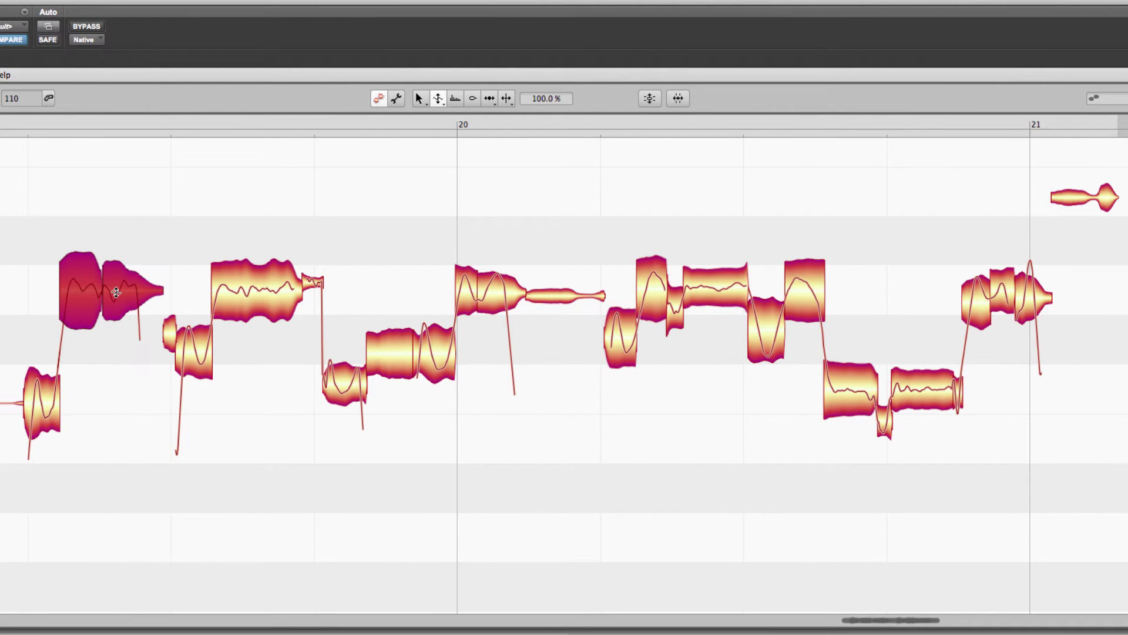
{"action": "left_click", "coordinate": [117, 158]}
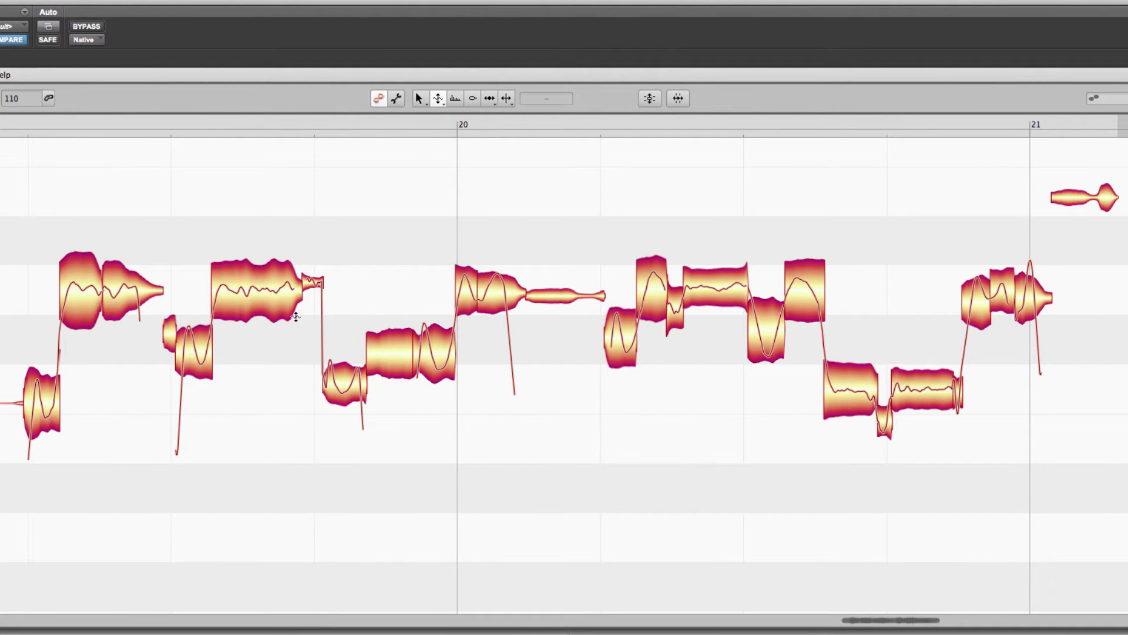
{"action": "left_click", "coordinate": [268, 297]}
{"action": "key", "text": "super+z"}
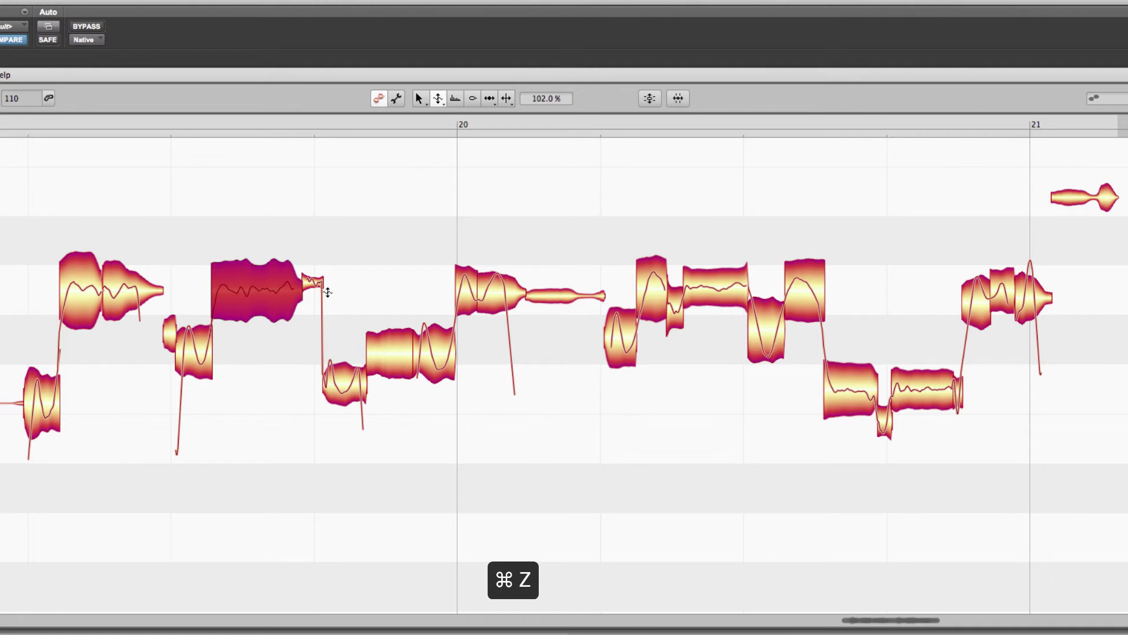
{"action": "left_click", "coordinate": [298, 215]}
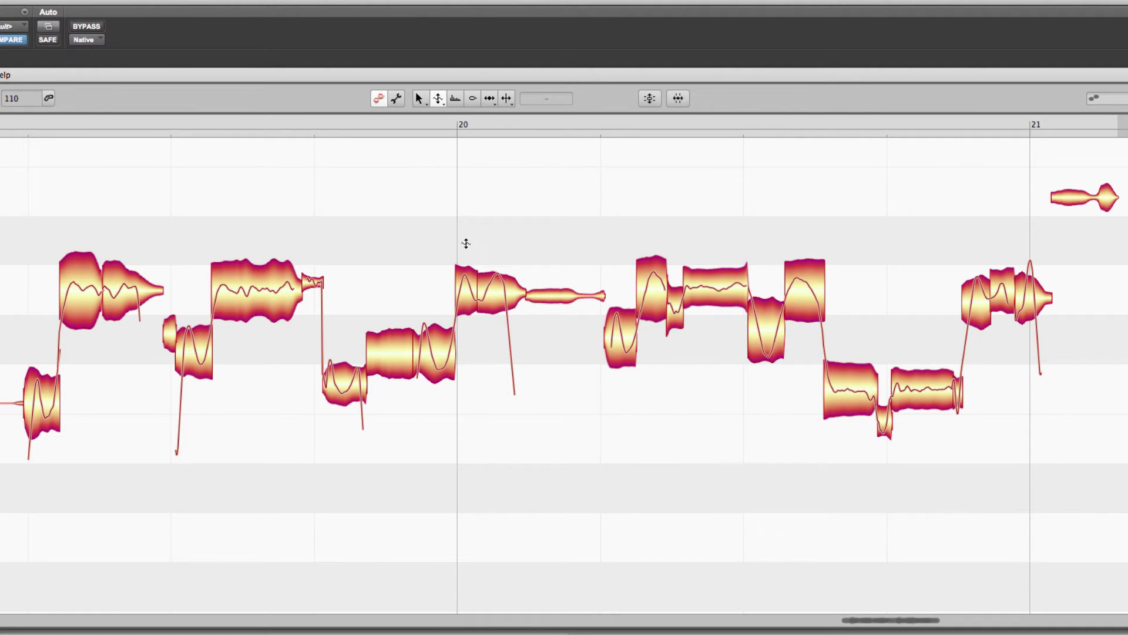
Step: Flatten the wobble on the held D note at bar 20 and play back the phrase
{"action": "left_click_drag", "start_coordinate": [462, 222], "coordinate": [501, 317]}
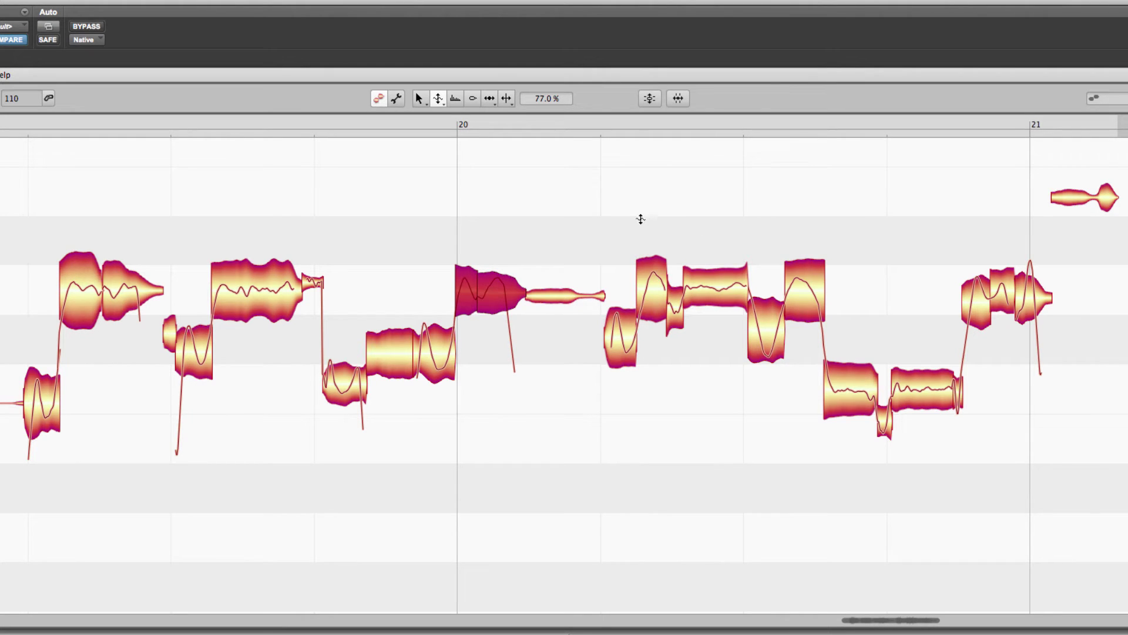
{"action": "left_click_drag", "start_coordinate": [724, 289], "coordinate": [716, 313]}
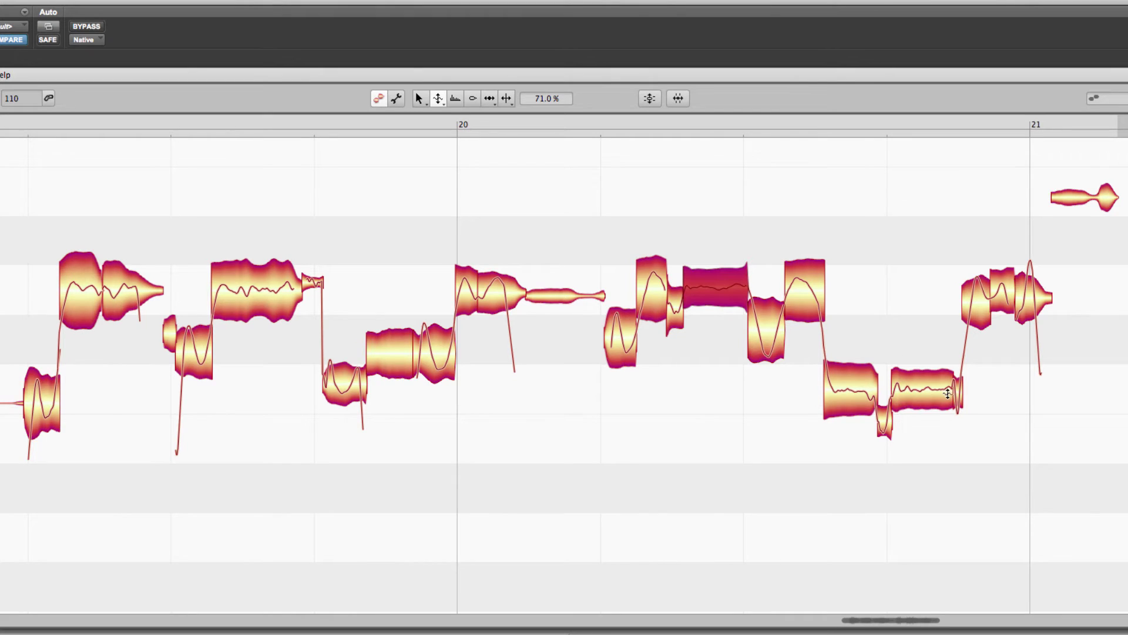
{"action": "left_click", "coordinate": [954, 263]}
{"action": "left_click_drag", "start_coordinate": [953, 259], "coordinate": [1005, 312]}
{"action": "left_click", "coordinate": [972, 239]}
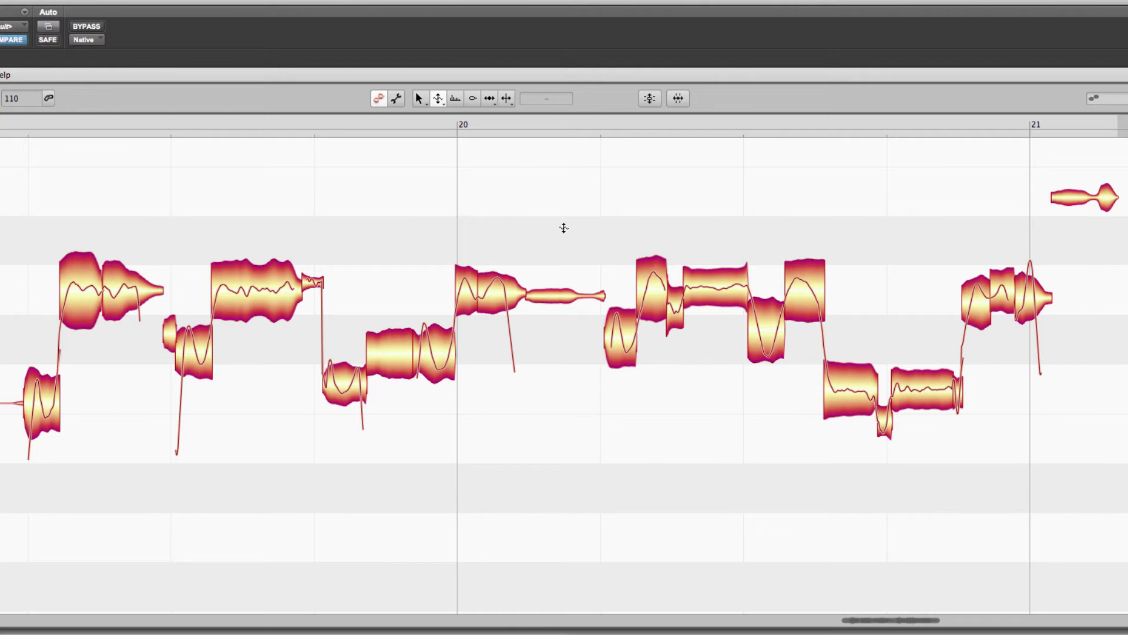
{"action": "key", "text": "space"}
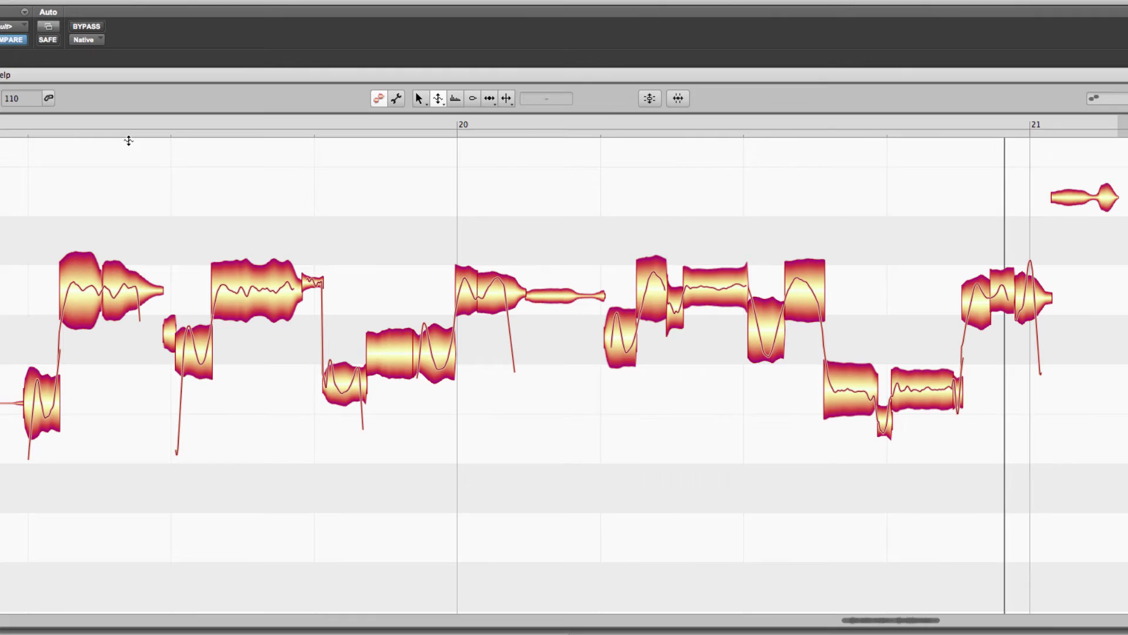
{"action": "key", "text": "space"}
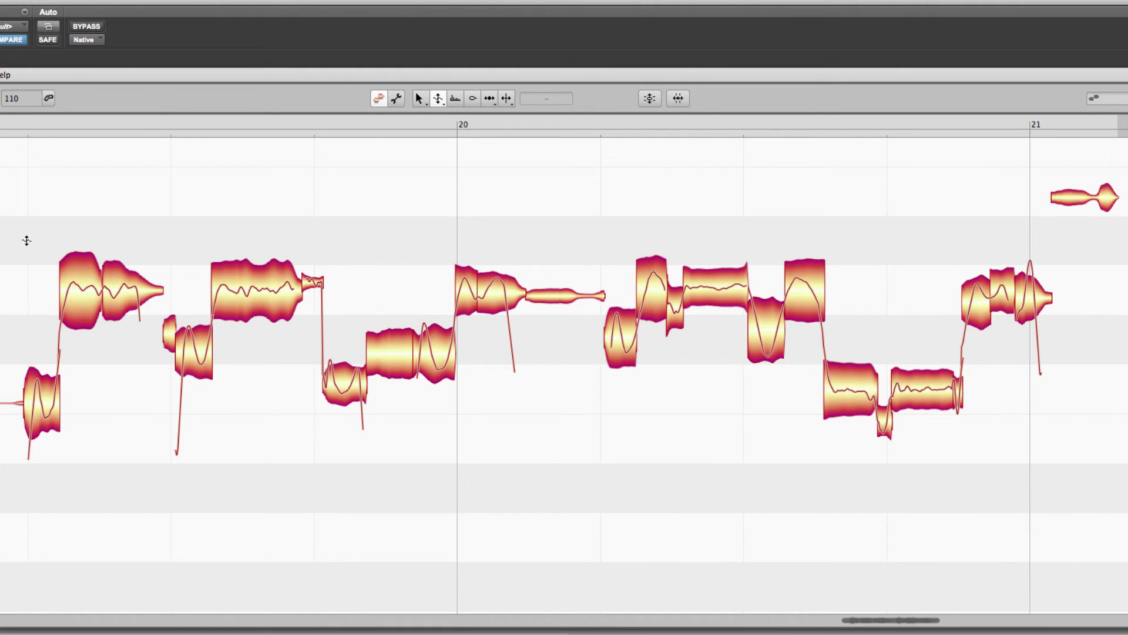
{"action": "right_click", "coordinate": [282, 284]}
{"action": "right_click", "coordinate": [714, 228]}
{"action": "left_click", "coordinate": [709, 245]}
{"action": "right_click", "coordinate": [315, 171]}
{"action": "left_click", "coordinate": [291, 125]}
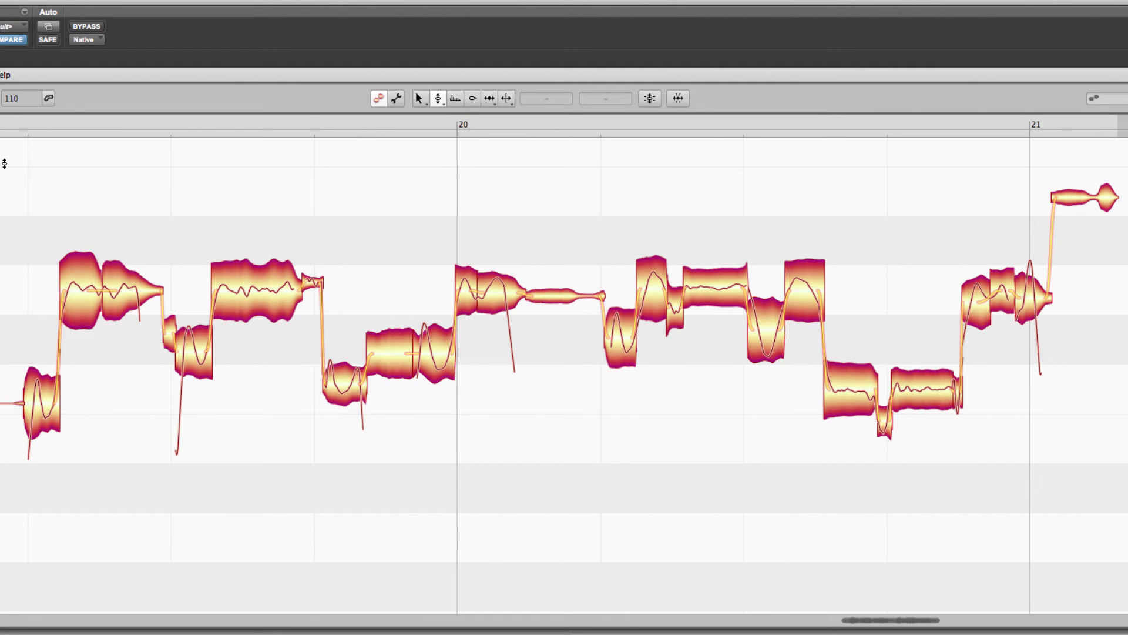
{"action": "left_click_drag", "start_coordinate": [1, 154], "coordinate": [1055, 502]}
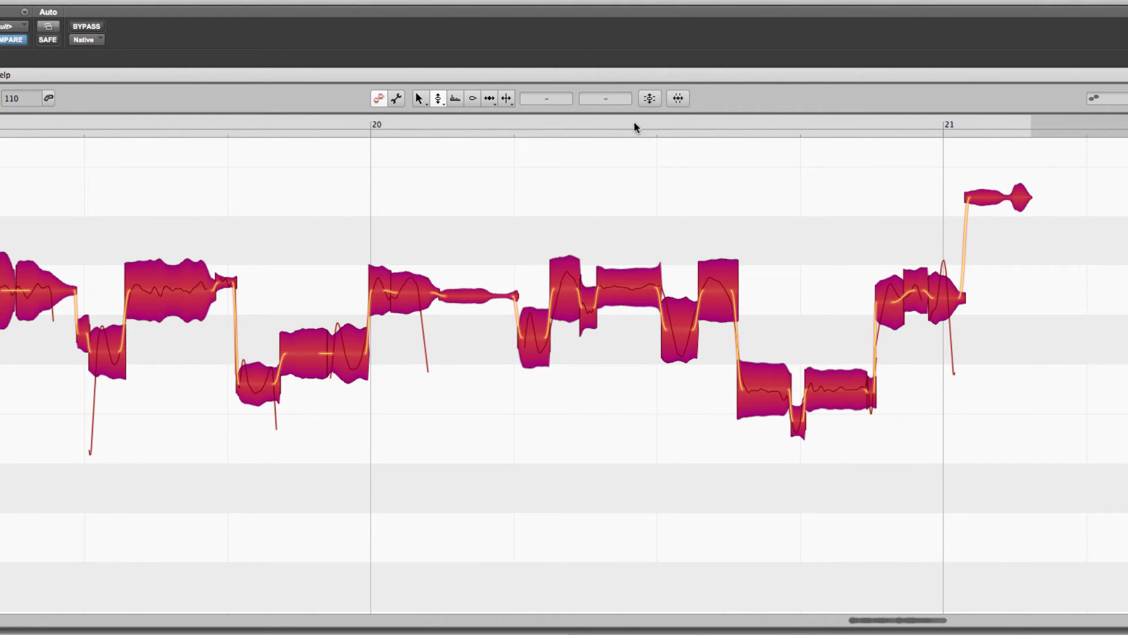
{"action": "left_click", "coordinate": [649, 99]}
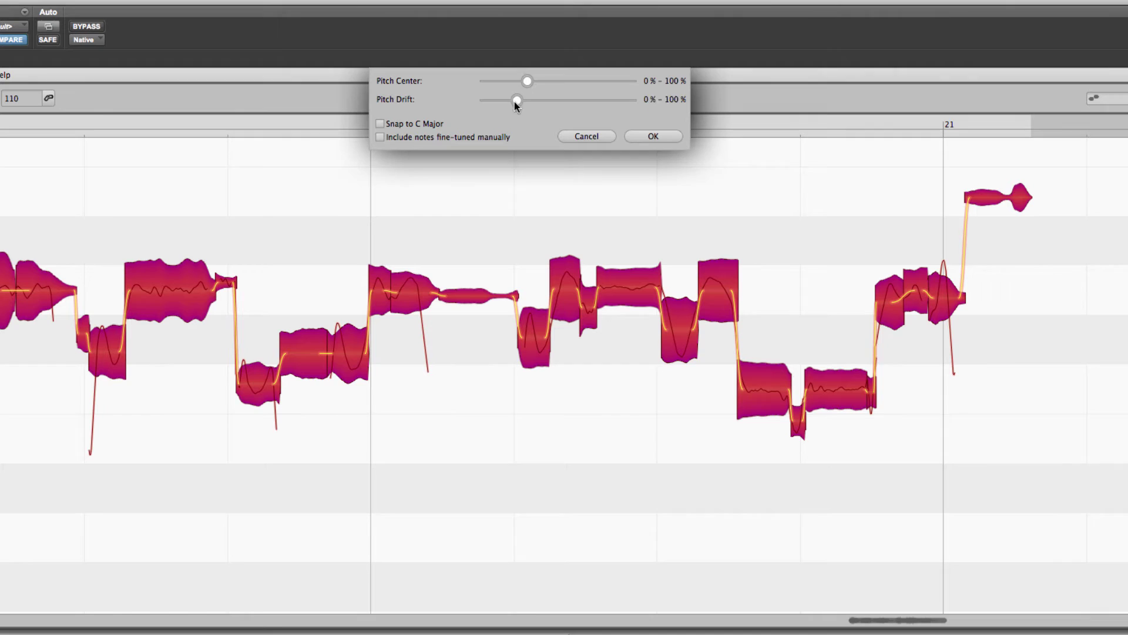
{"action": "left_click_drag", "start_coordinate": [516, 103], "coordinate": [606, 110]}
{"action": "left_click_drag", "start_coordinate": [554, 86], "coordinate": [629, 86]}
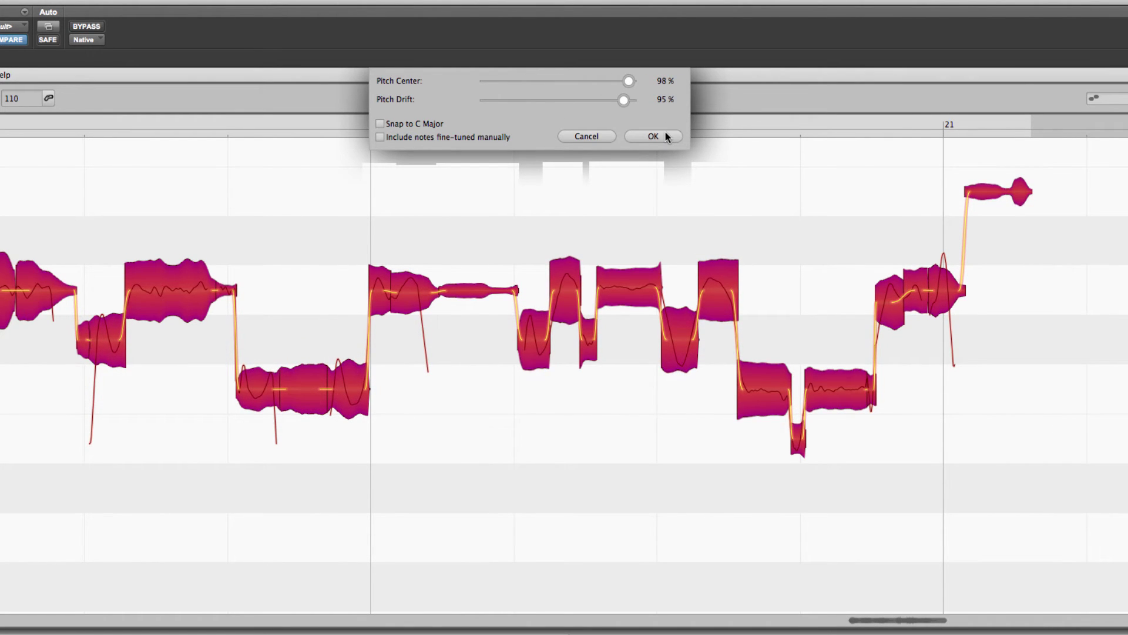
{"action": "key", "text": "space"}
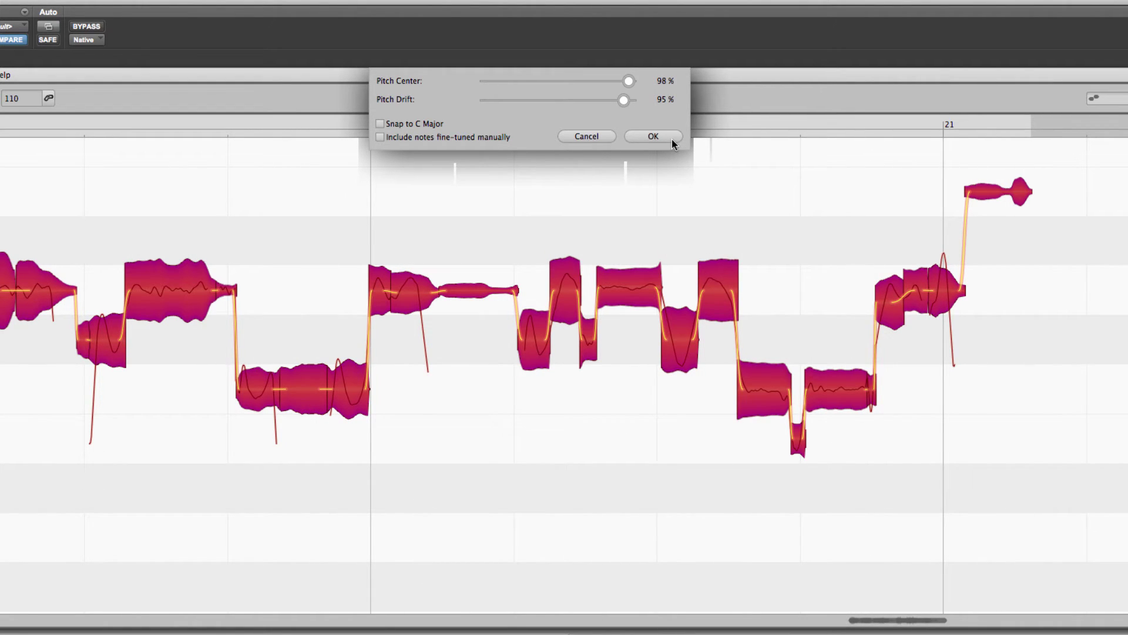
{"action": "left_click", "coordinate": [603, 136]}
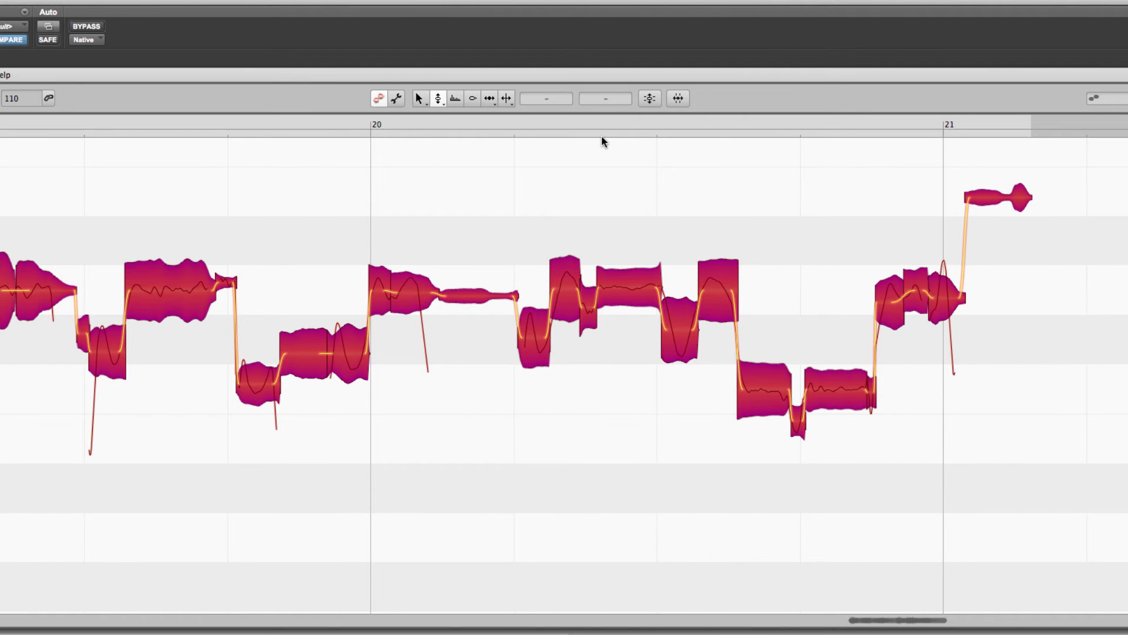
{"action": "left_click", "coordinate": [395, 188]}
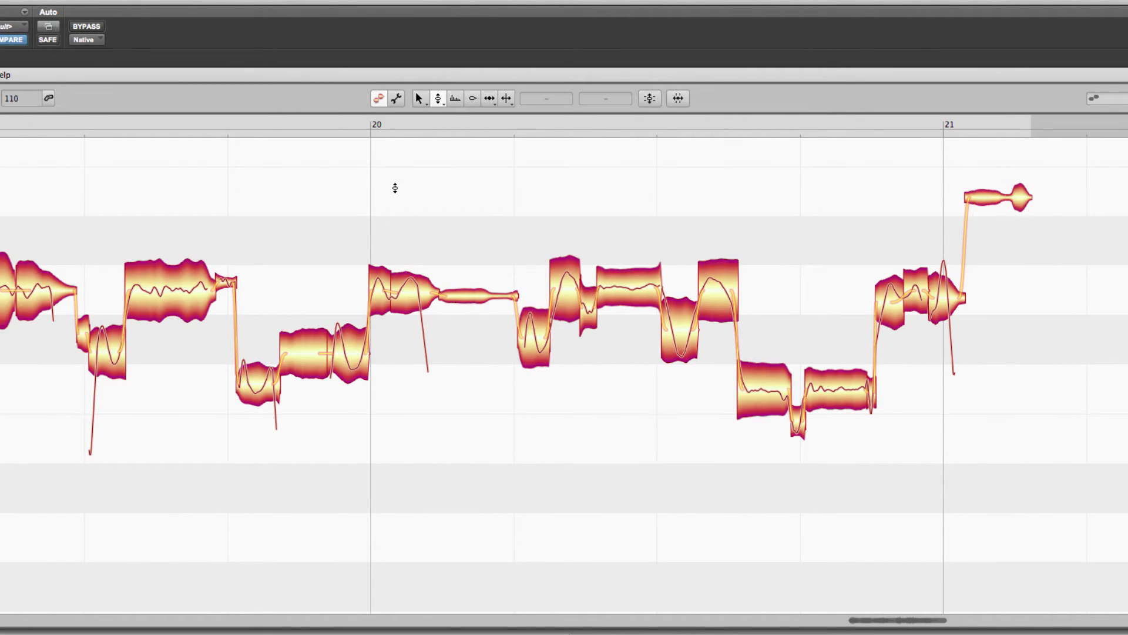
{"action": "key", "text": "space"}
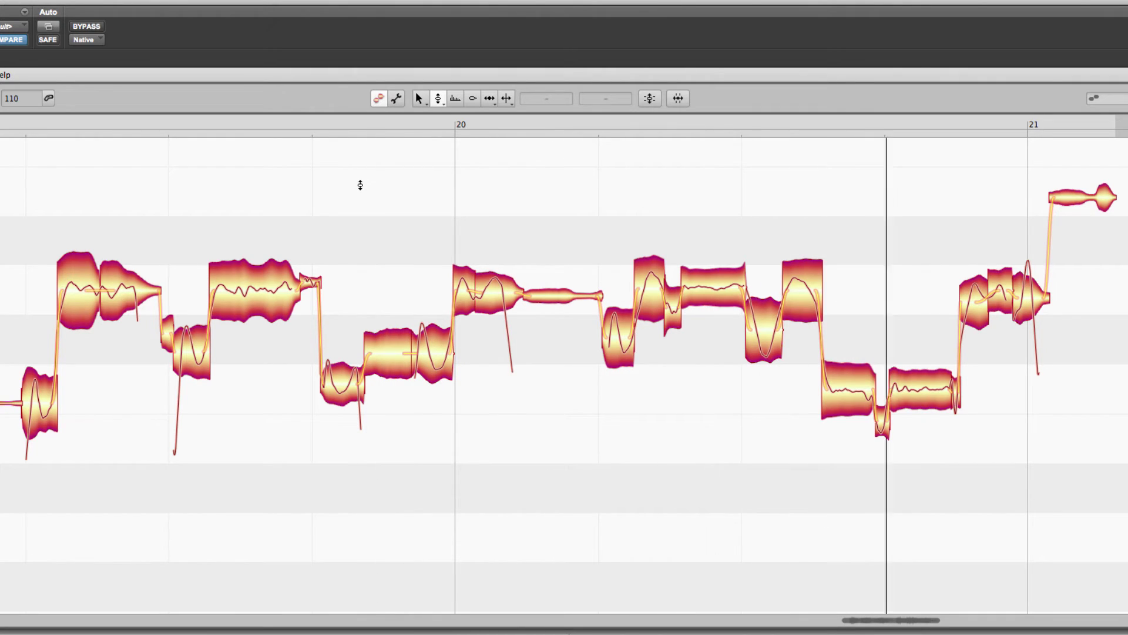
{"action": "key", "text": "space"}
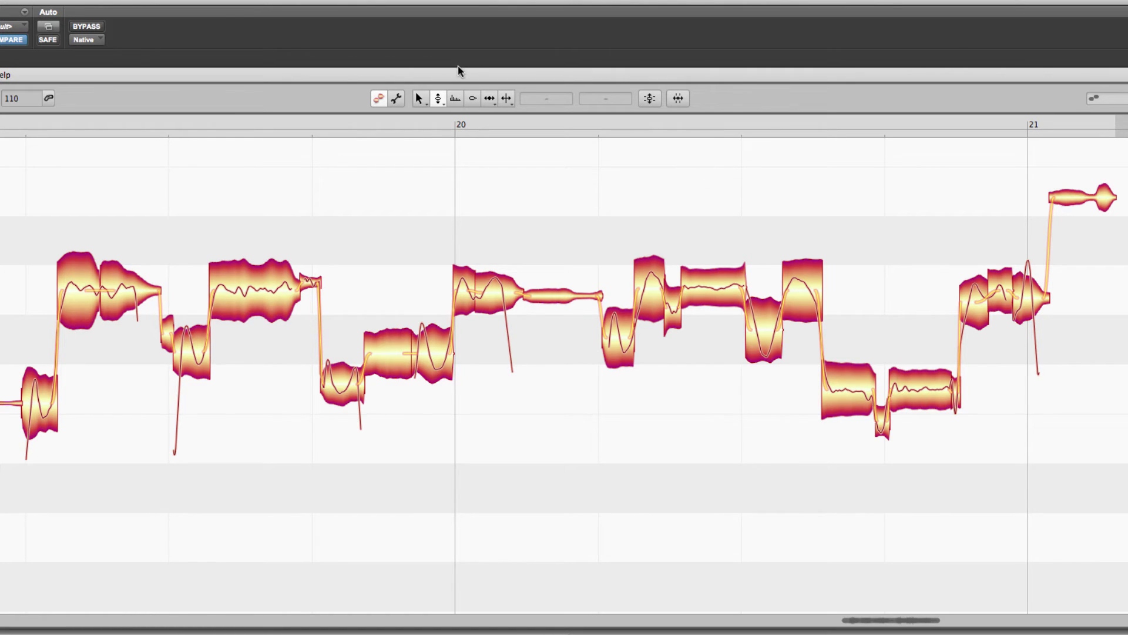
{"action": "right_click", "coordinate": [1124, 250]}
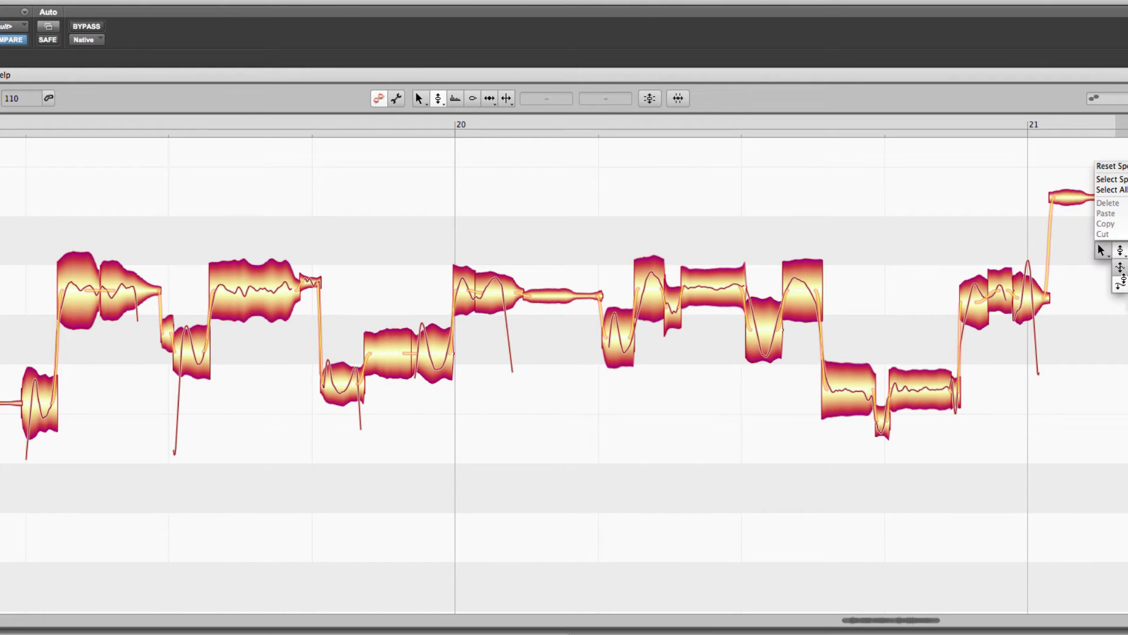
{"action": "left_click", "coordinate": [1091, 343]}
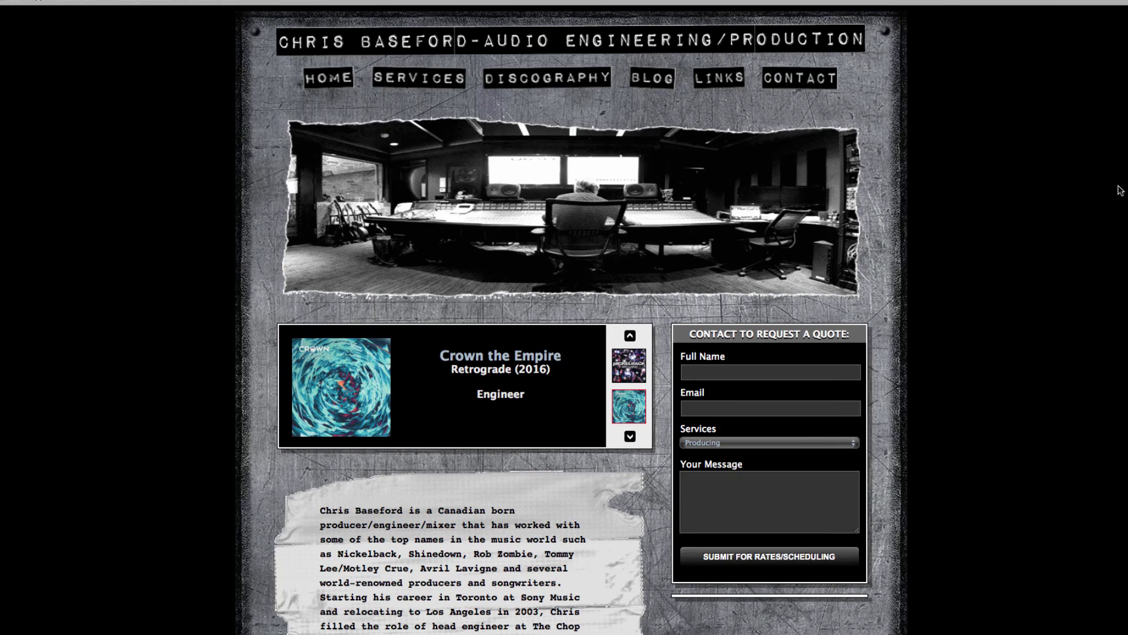
{"action": "scroll", "coordinate": [1120, 189], "scroll_direction": "down", "scroll_amount": 3}
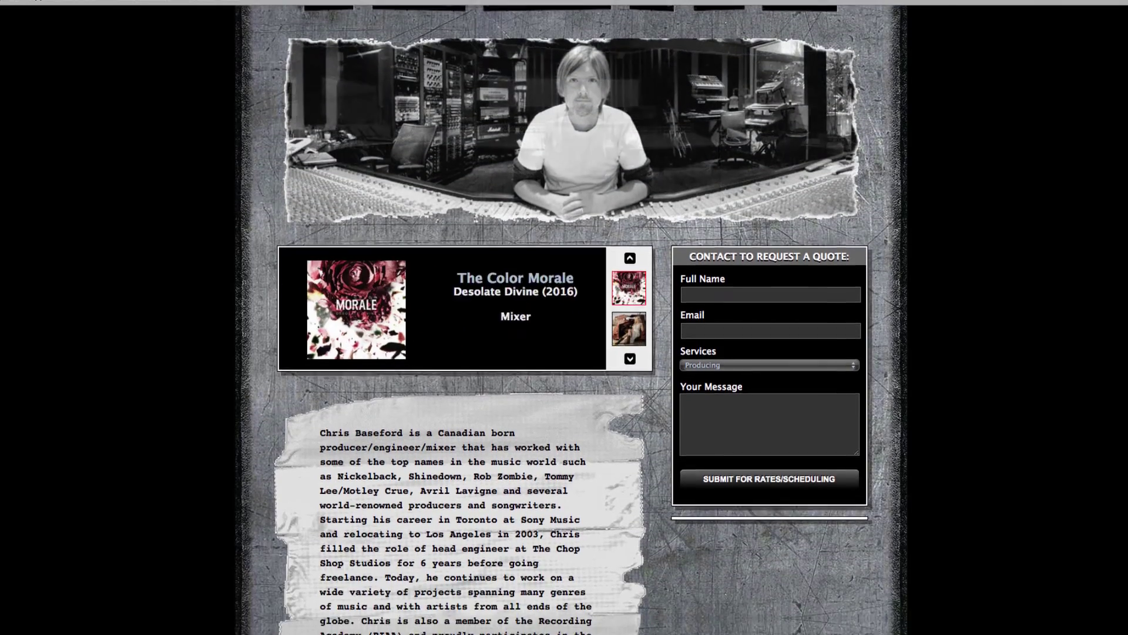
{"action": "scroll", "coordinate": [571, 320], "scroll_direction": "up", "scroll_amount": 4}
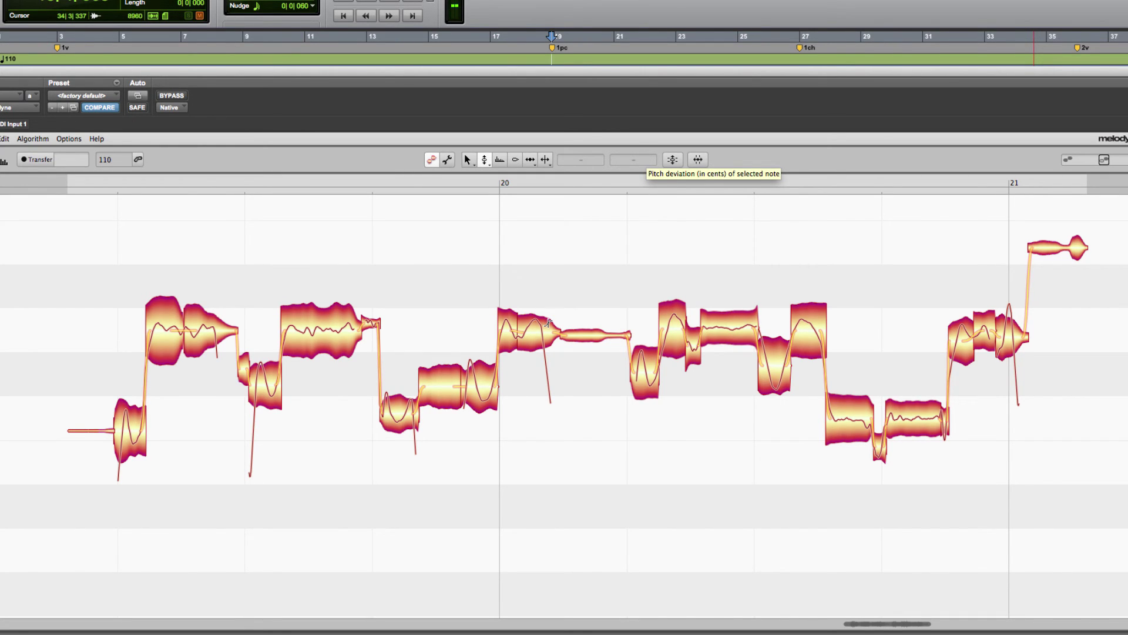
Step: Marquee-select most vocal notes, drag their pitch modulation to 0 %, and play them back
{"action": "right_click", "coordinate": [108, 245]}
{"action": "left_click_drag", "start_coordinate": [89, 229], "coordinate": [999, 543]}
{"action": "right_click", "coordinate": [993, 538]}
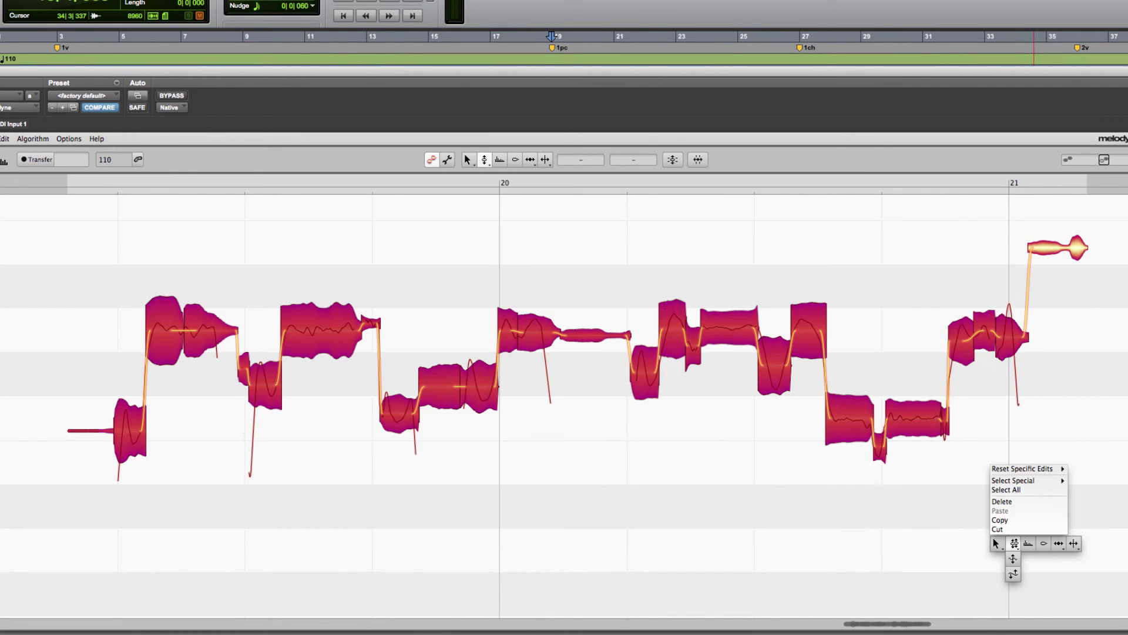
{"action": "left_click", "coordinate": [1013, 559]}
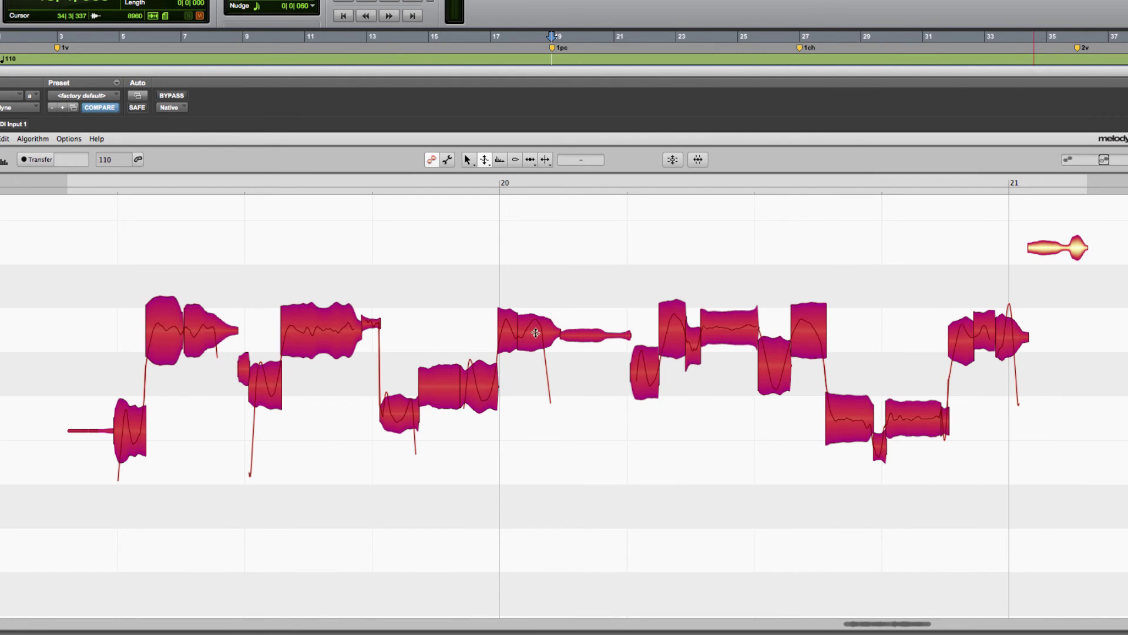
{"action": "left_click_drag", "start_coordinate": [535, 334], "coordinate": [534, 390]}
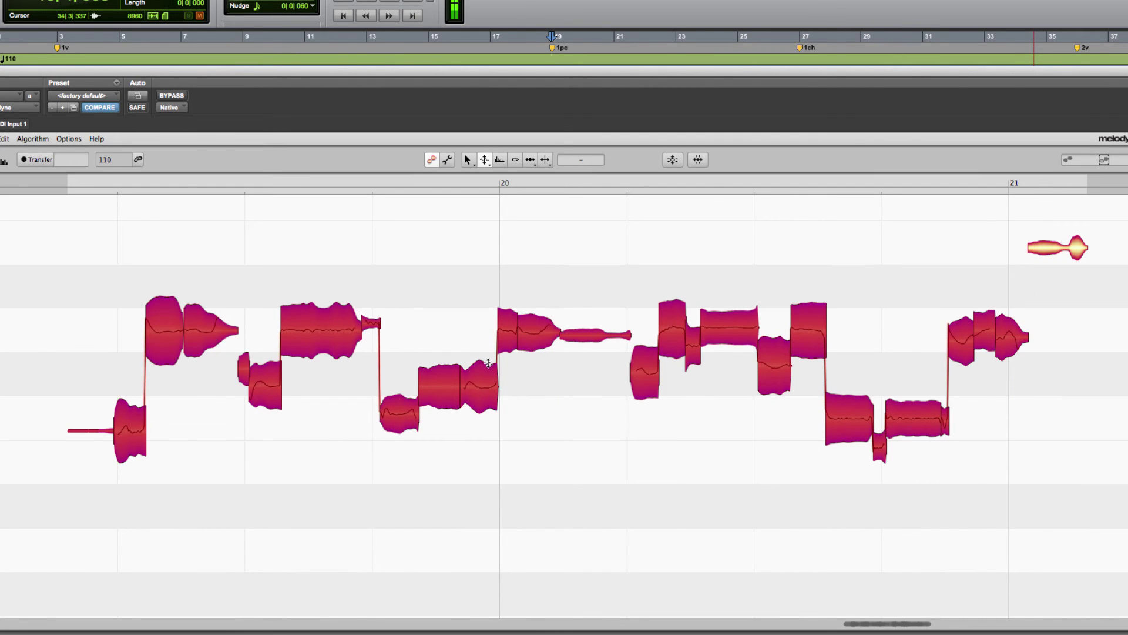
{"action": "key", "text": "space"}
{"action": "right_click", "coordinate": [218, 245]}
{"action": "left_click", "coordinate": [228, 231]}
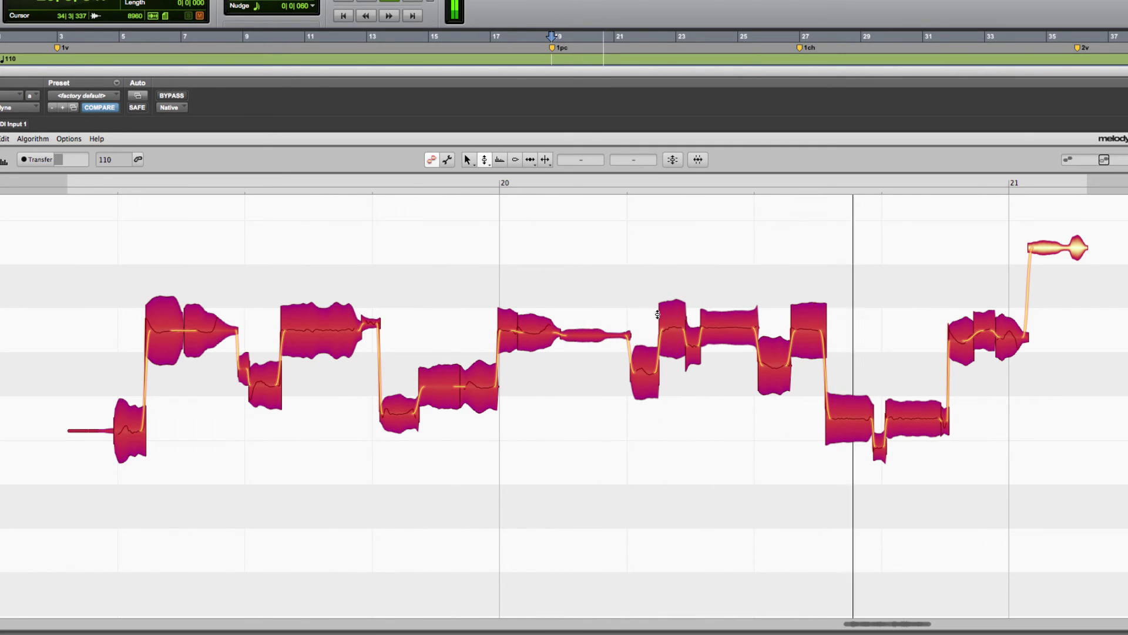
Step: Move the first note up to exactly C4 and lower the short note in the first phrase
{"action": "key", "text": "space"}
{"action": "key", "text": "super+a"}
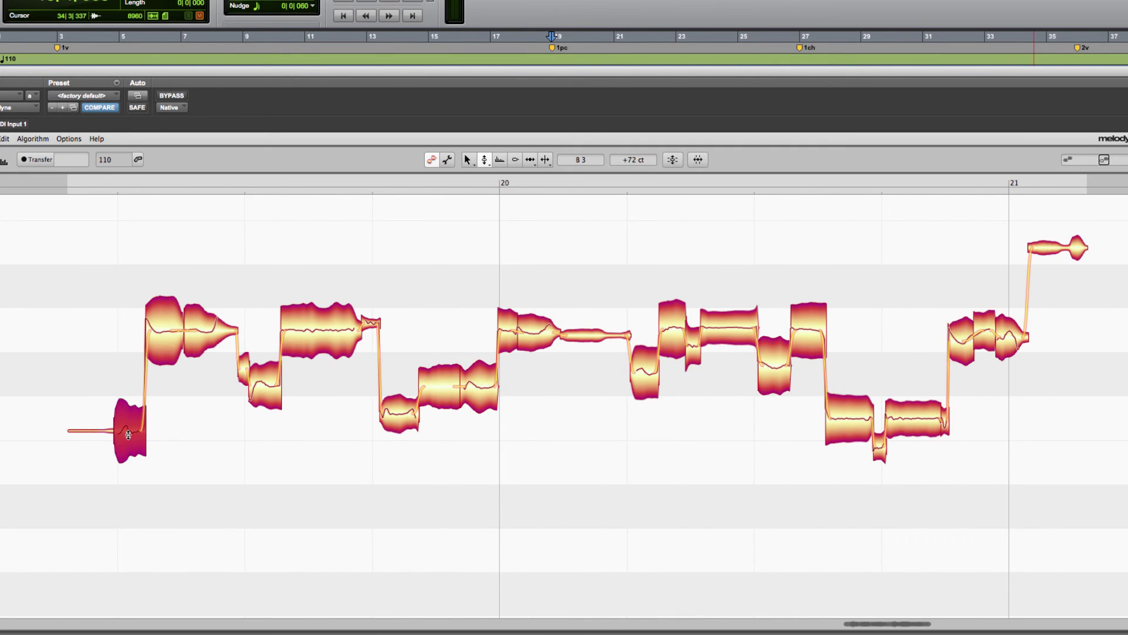
{"action": "left_click_drag", "start_coordinate": [128, 434], "coordinate": [133, 410]}
{"action": "left_click_drag", "start_coordinate": [265, 376], "coordinate": [266, 419]}
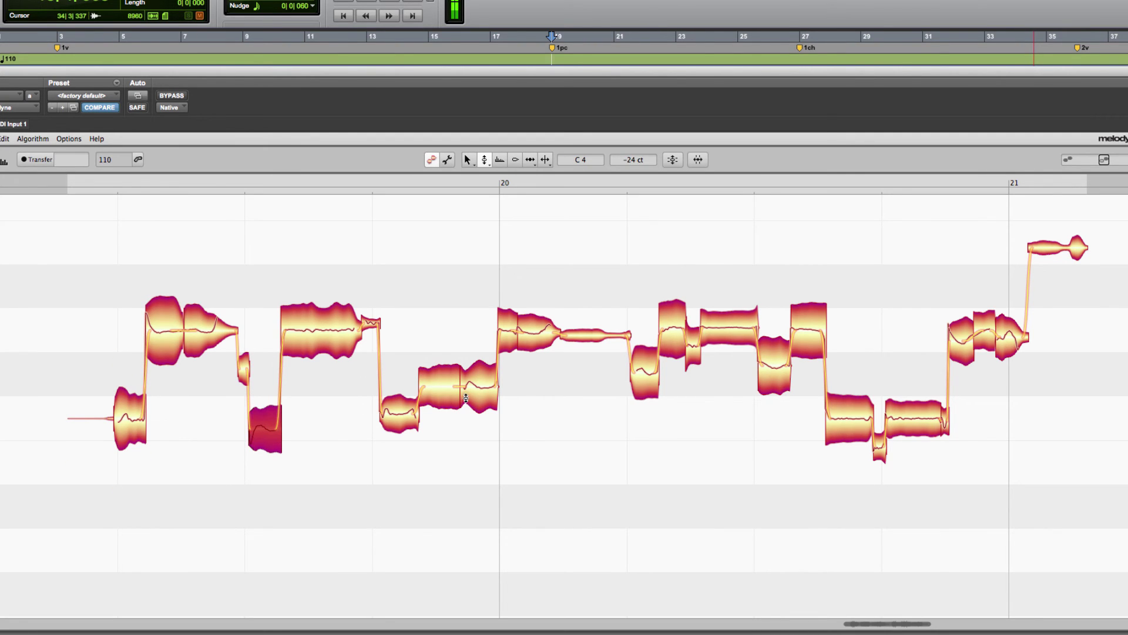
Step: Lower the notes before and past bar 20, bring the post-sustain note to C4, and play
{"action": "left_click", "coordinate": [397, 413]}
{"action": "left_click", "coordinate": [473, 386]}
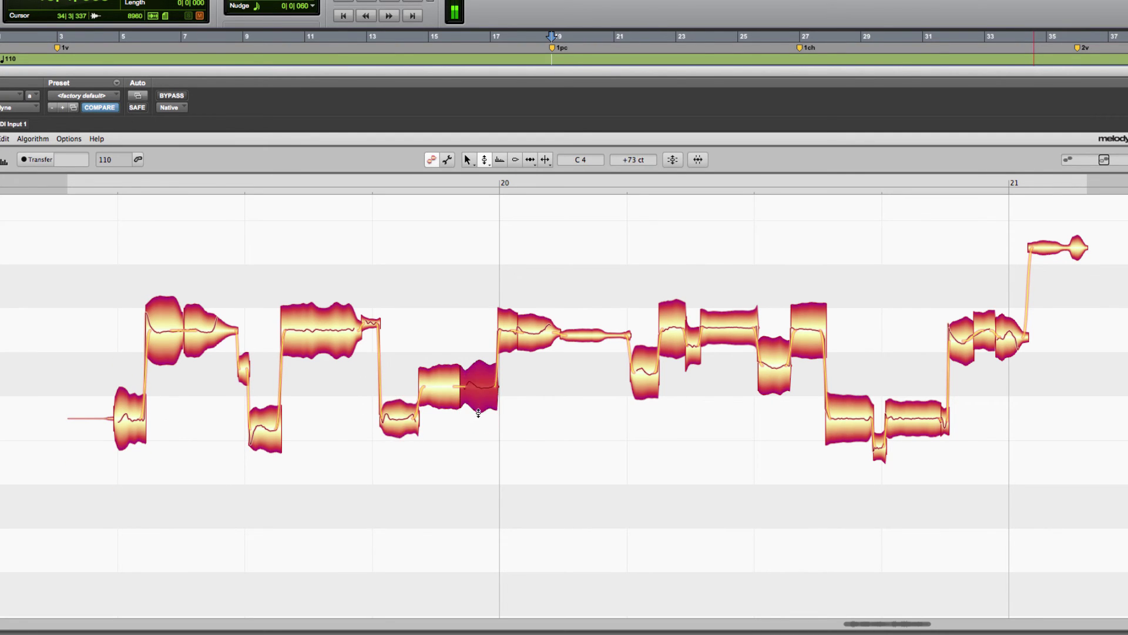
{"action": "left_click_drag", "start_coordinate": [473, 386], "coordinate": [510, 425]}
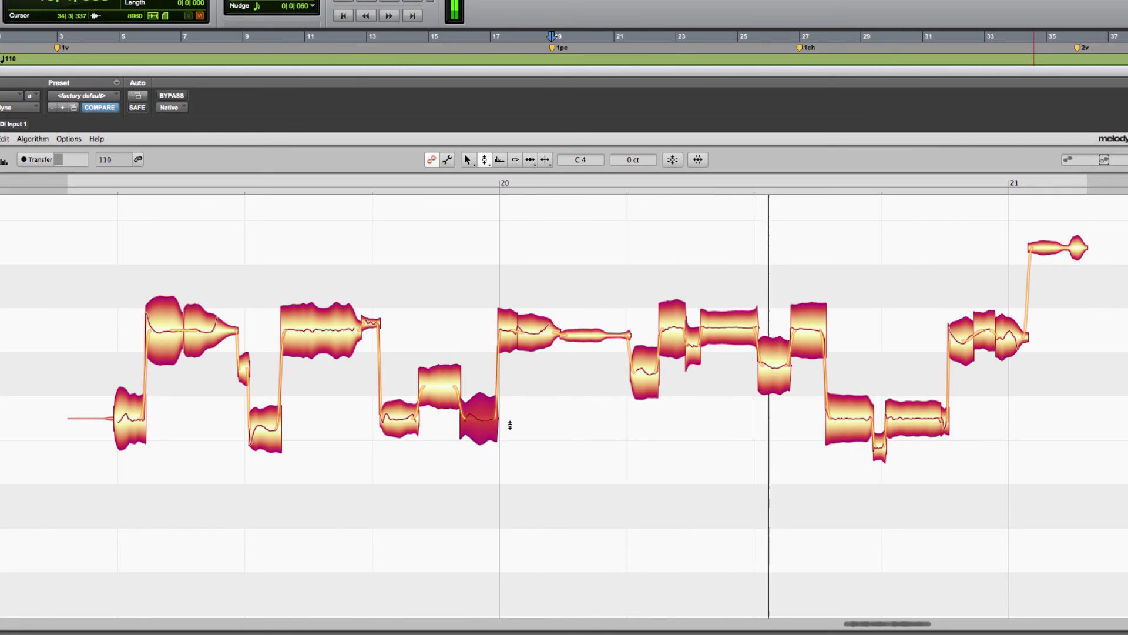
{"action": "left_click", "coordinate": [643, 374]}
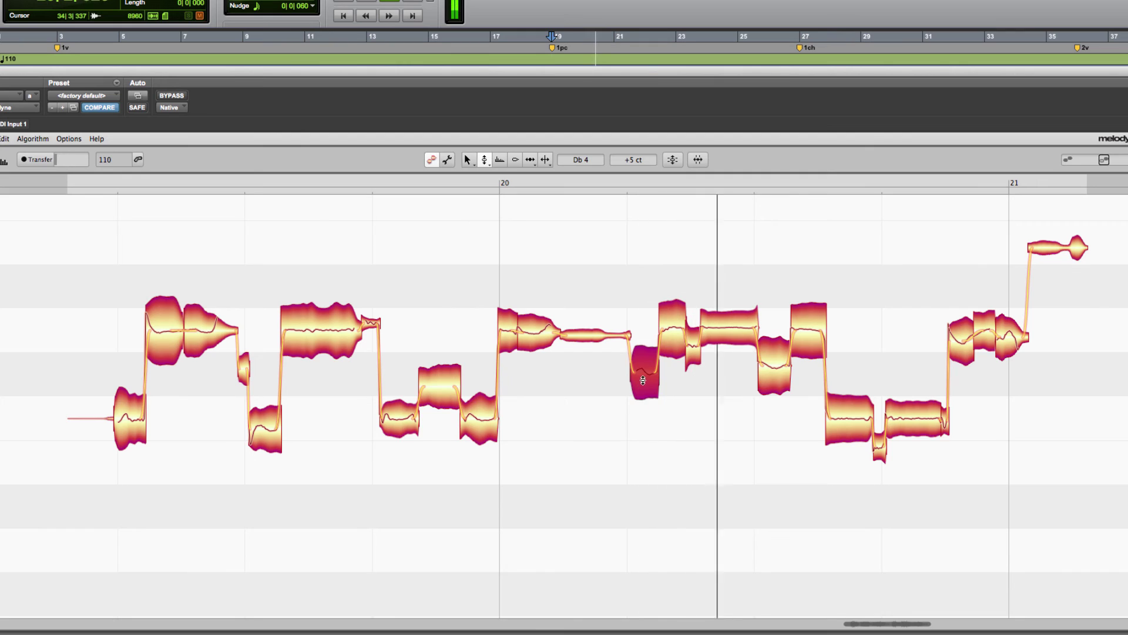
{"action": "left_click", "coordinate": [761, 366]}
{"action": "left_click_drag", "start_coordinate": [761, 367], "coordinate": [763, 409]}
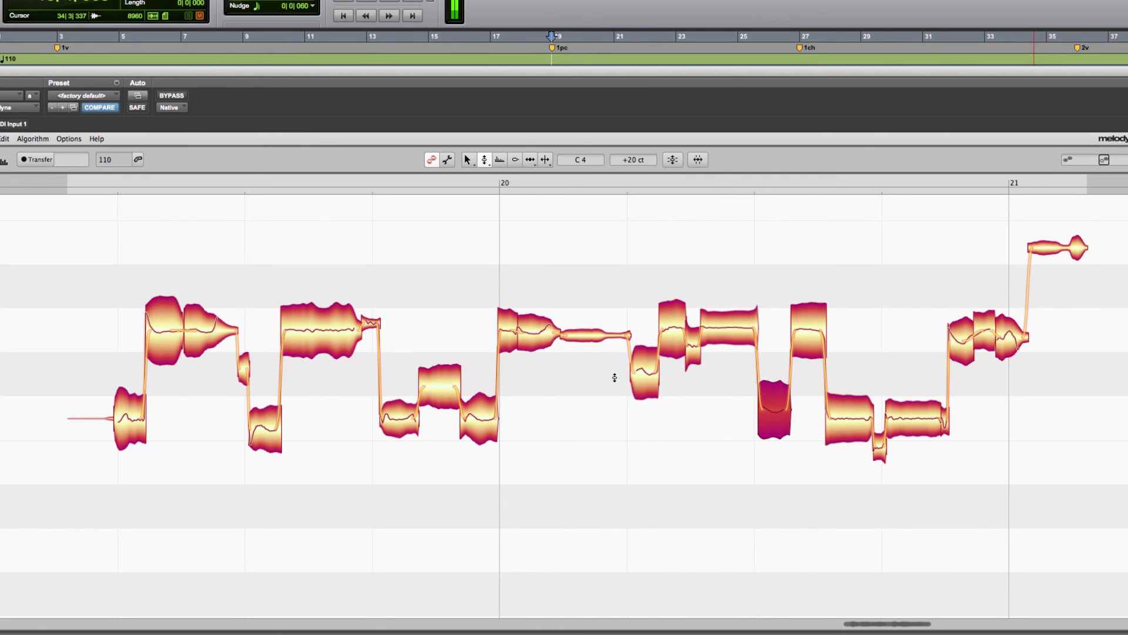
{"action": "left_click_drag", "start_coordinate": [647, 364], "coordinate": [648, 406]}
{"action": "left_click", "coordinate": [629, 180]}
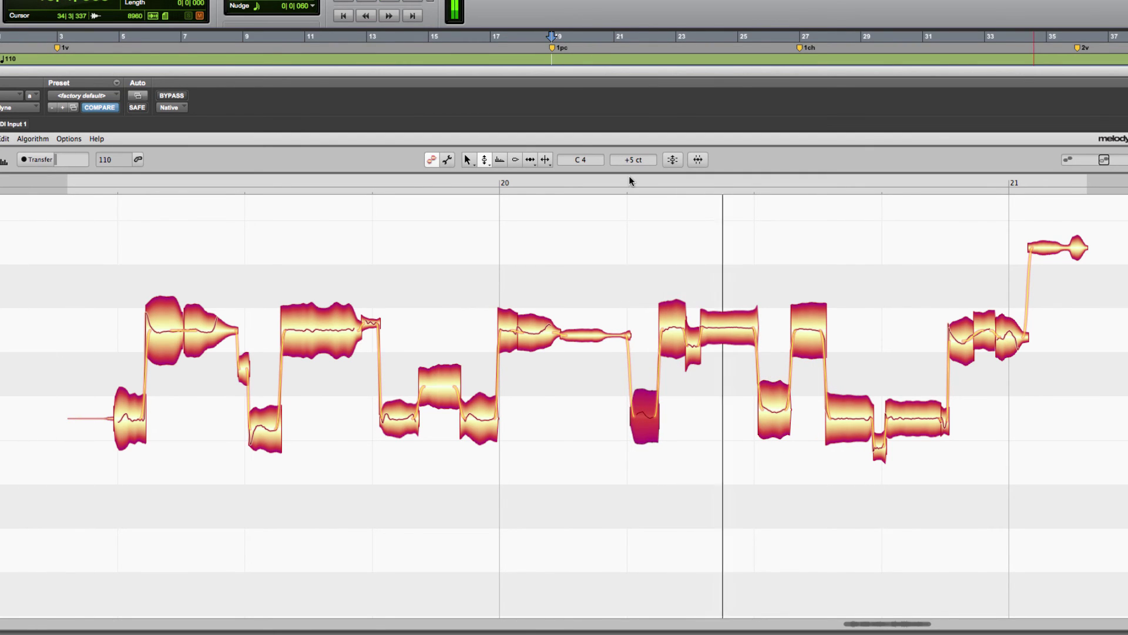
Step: Marquee-select groups of notes in the first phrase and after bar 20
{"action": "left_click", "coordinate": [975, 290]}
{"action": "left_click", "coordinate": [981, 340]}
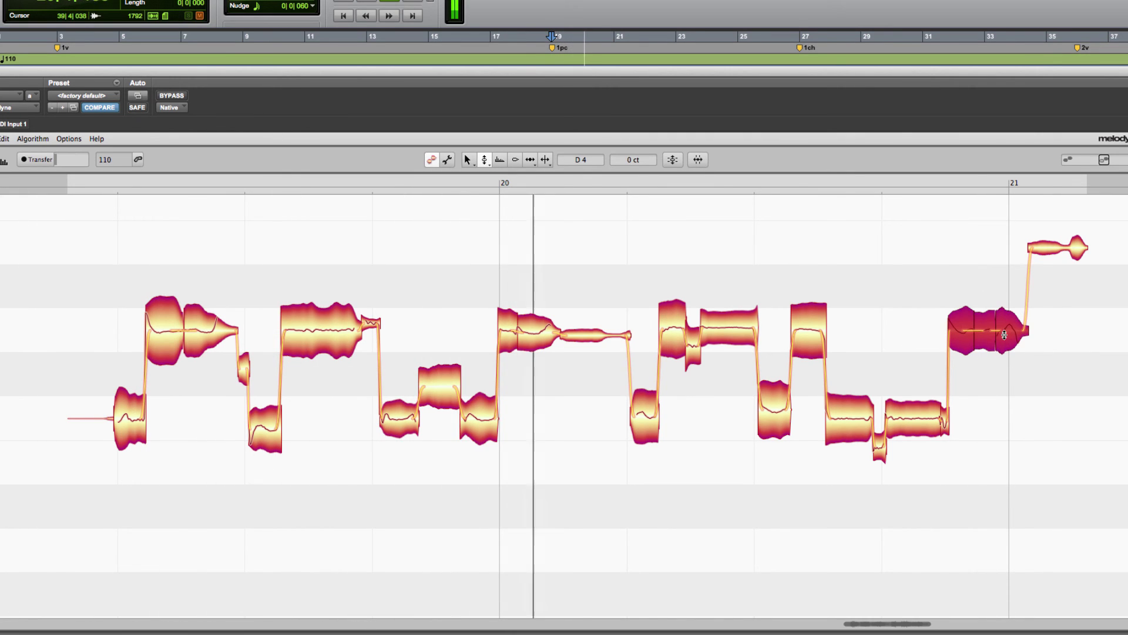
{"action": "left_click", "coordinate": [261, 307]}
{"action": "left_click_drag", "start_coordinate": [260, 307], "coordinate": [411, 300]}
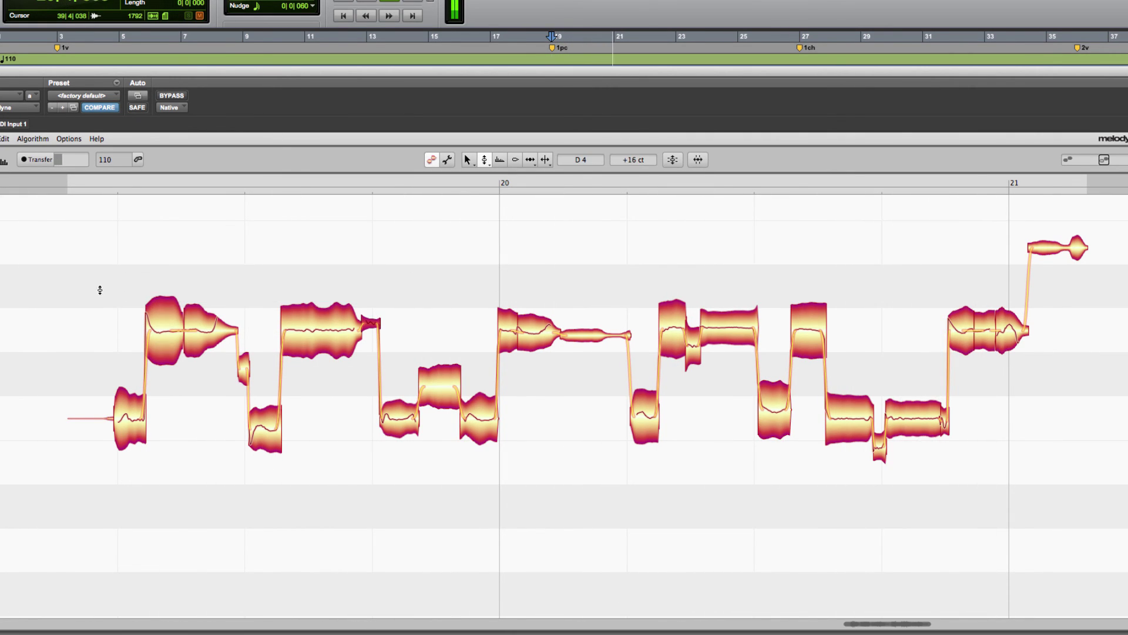
{"action": "left_click_drag", "start_coordinate": [88, 287], "coordinate": [543, 344]}
{"action": "left_click_drag", "start_coordinate": [108, 272], "coordinate": [534, 318]}
{"action": "left_click_drag", "start_coordinate": [666, 278], "coordinate": [1007, 313]}
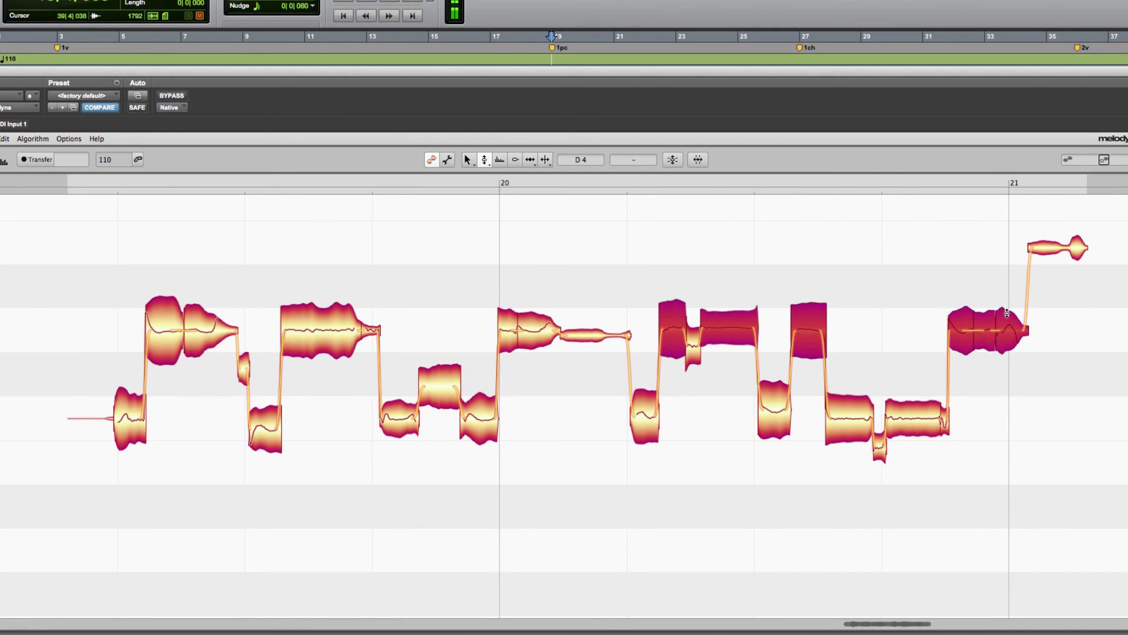
{"action": "left_click", "coordinate": [697, 249]}
Step: Pull the short note after bar 20 down two semitones, return it to D4, and audition
{"action": "left_click", "coordinate": [684, 351]}
{"action": "left_click_drag", "start_coordinate": [694, 356], "coordinate": [699, 428]}
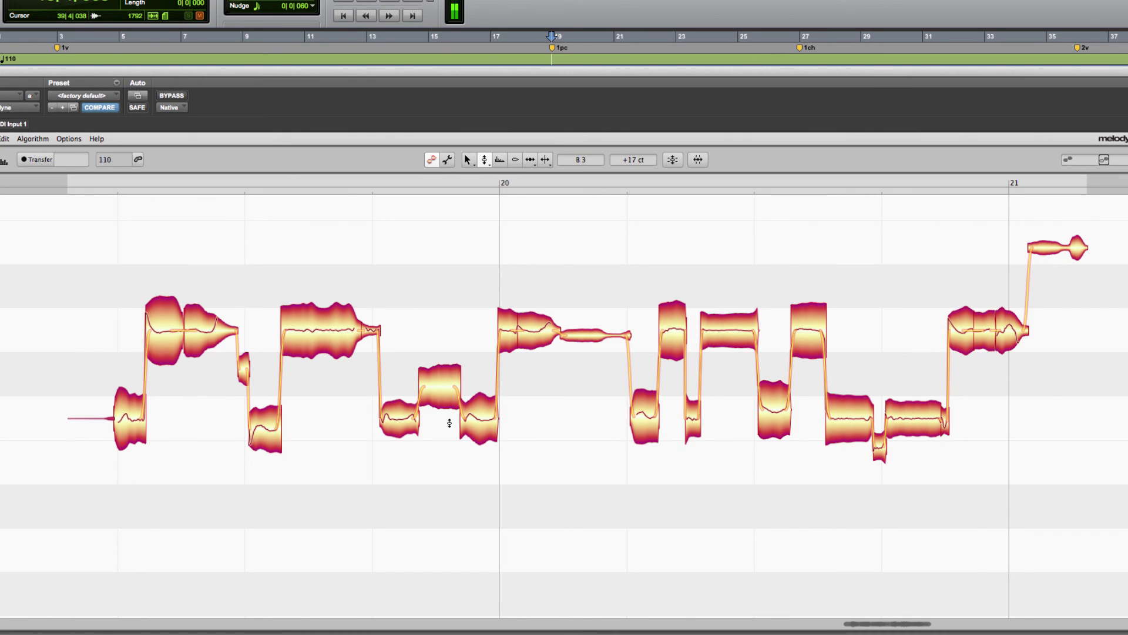
{"action": "left_click_drag", "start_coordinate": [1020, 426], "coordinate": [35, 458]}
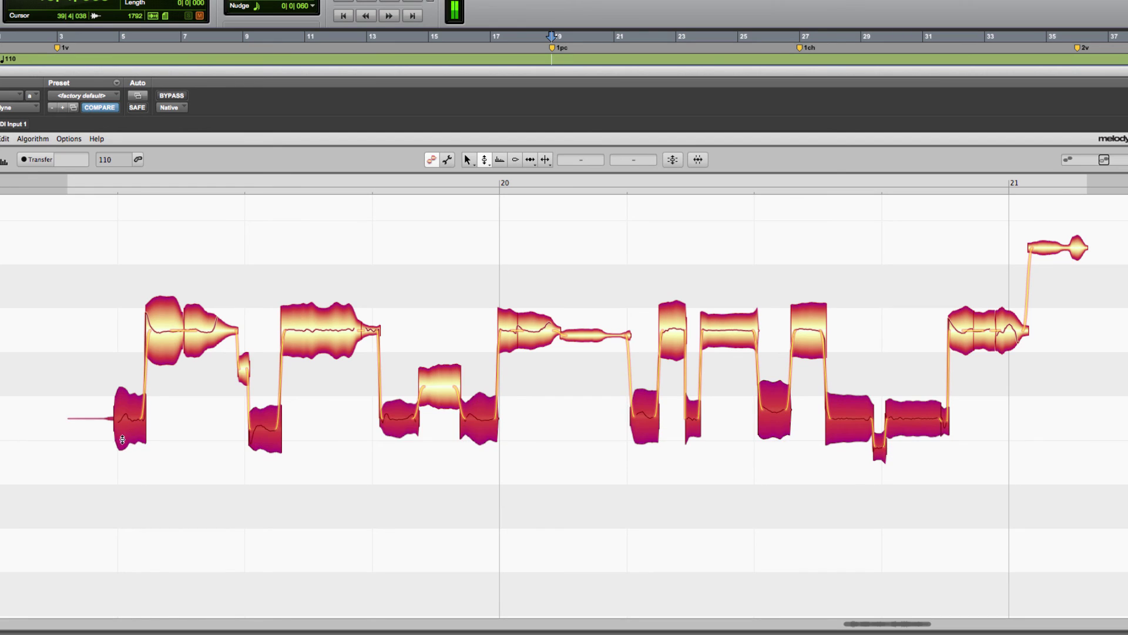
{"action": "left_click", "coordinate": [83, 295]}
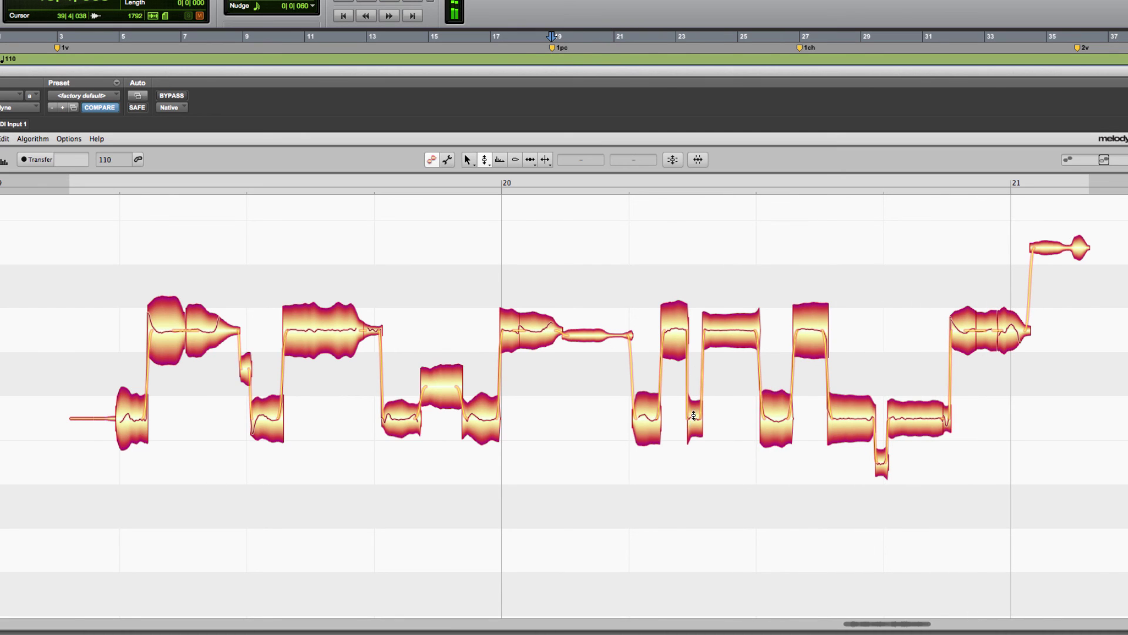
{"action": "left_click_drag", "start_coordinate": [694, 415], "coordinate": [694, 333]}
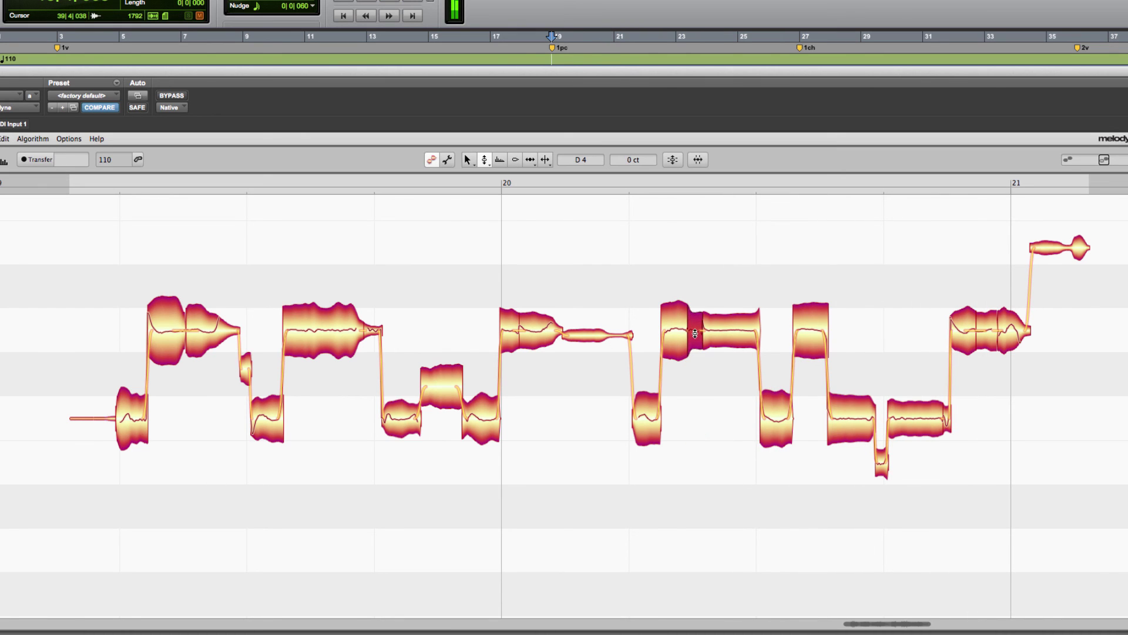
{"action": "double_click", "coordinate": [655, 178]}
{"action": "double_click", "coordinate": [654, 178]}
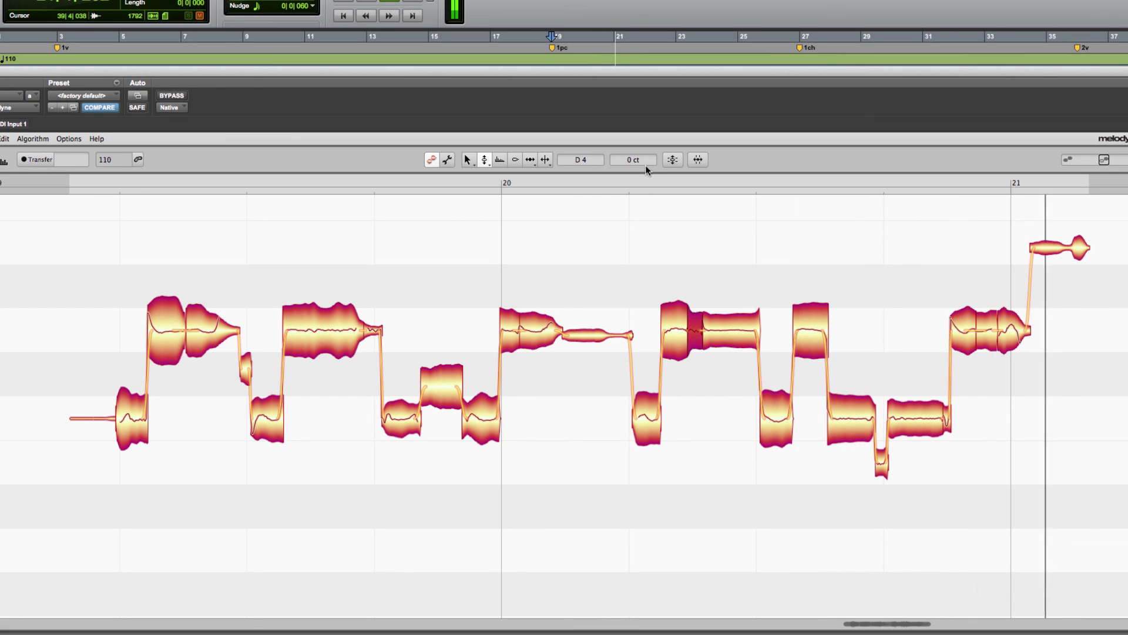
{"action": "key", "text": "space"}
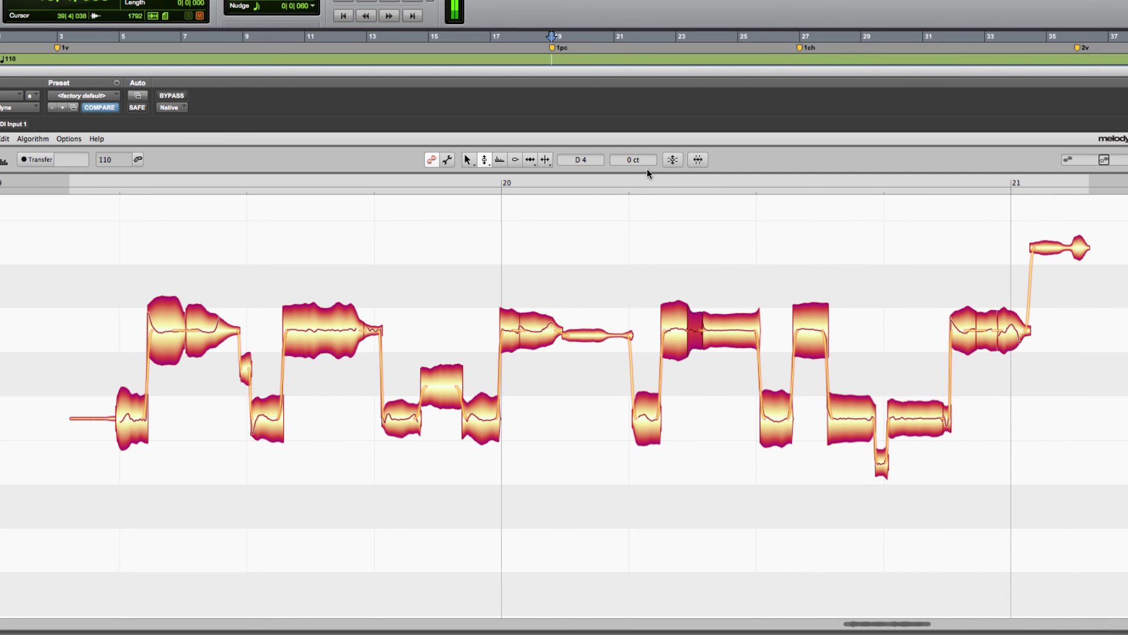
{"action": "key", "text": "space"}
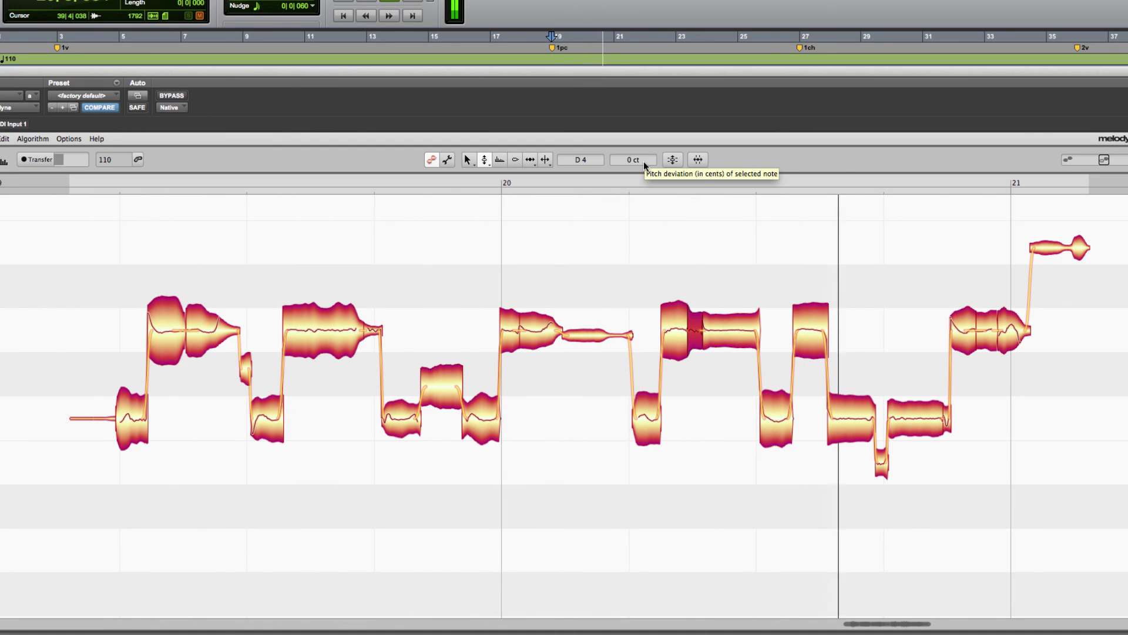
{"action": "key", "text": "space"}
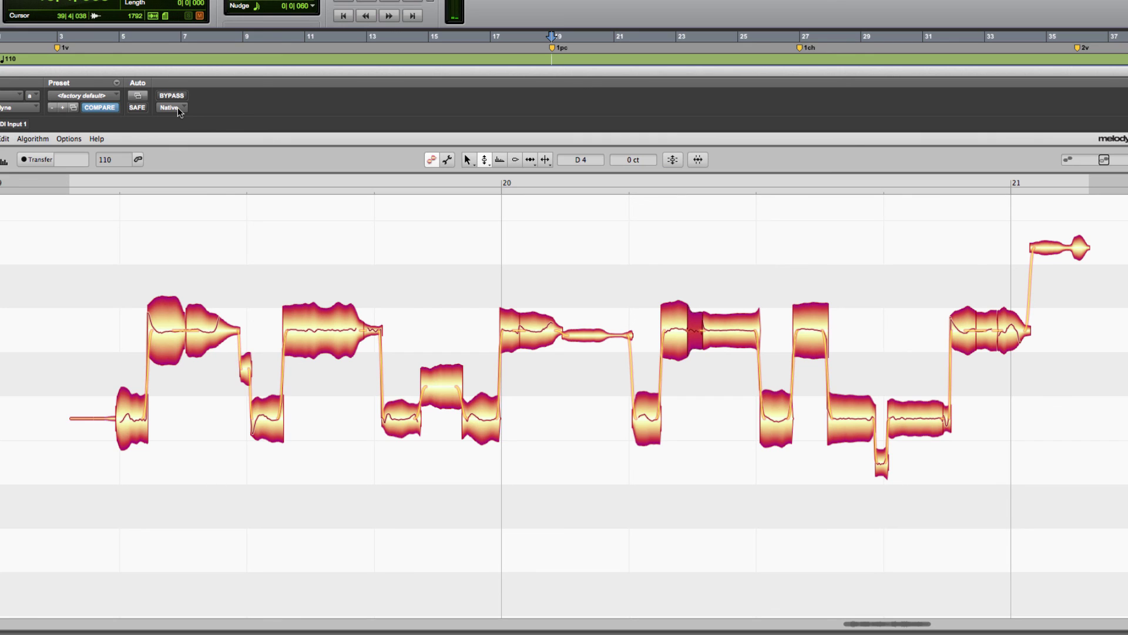
{"action": "key", "text": "space"}
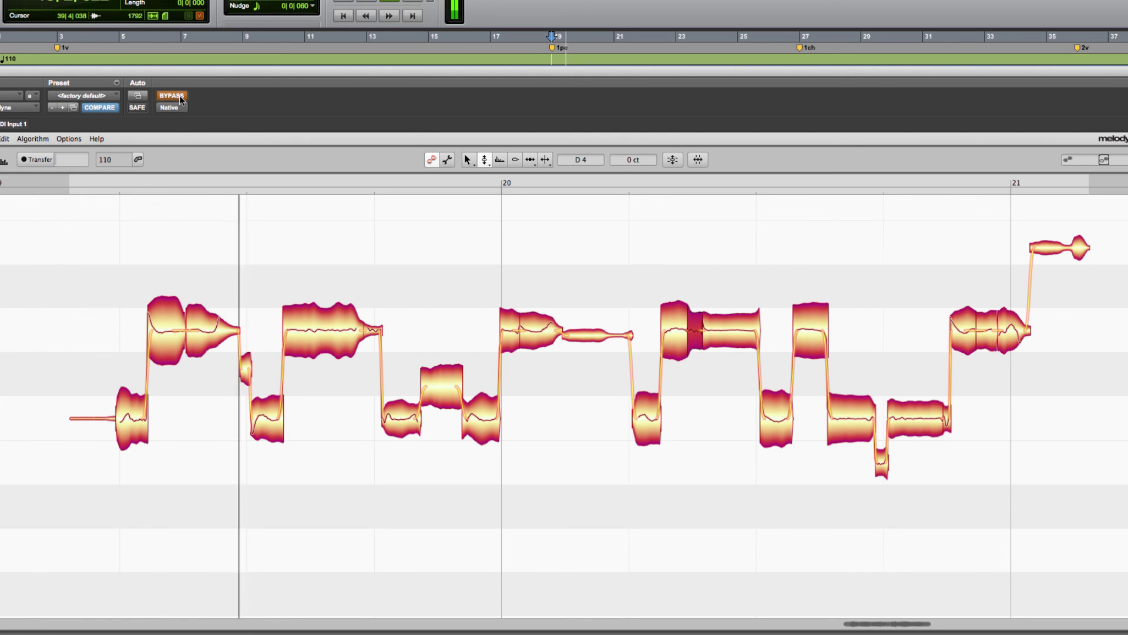